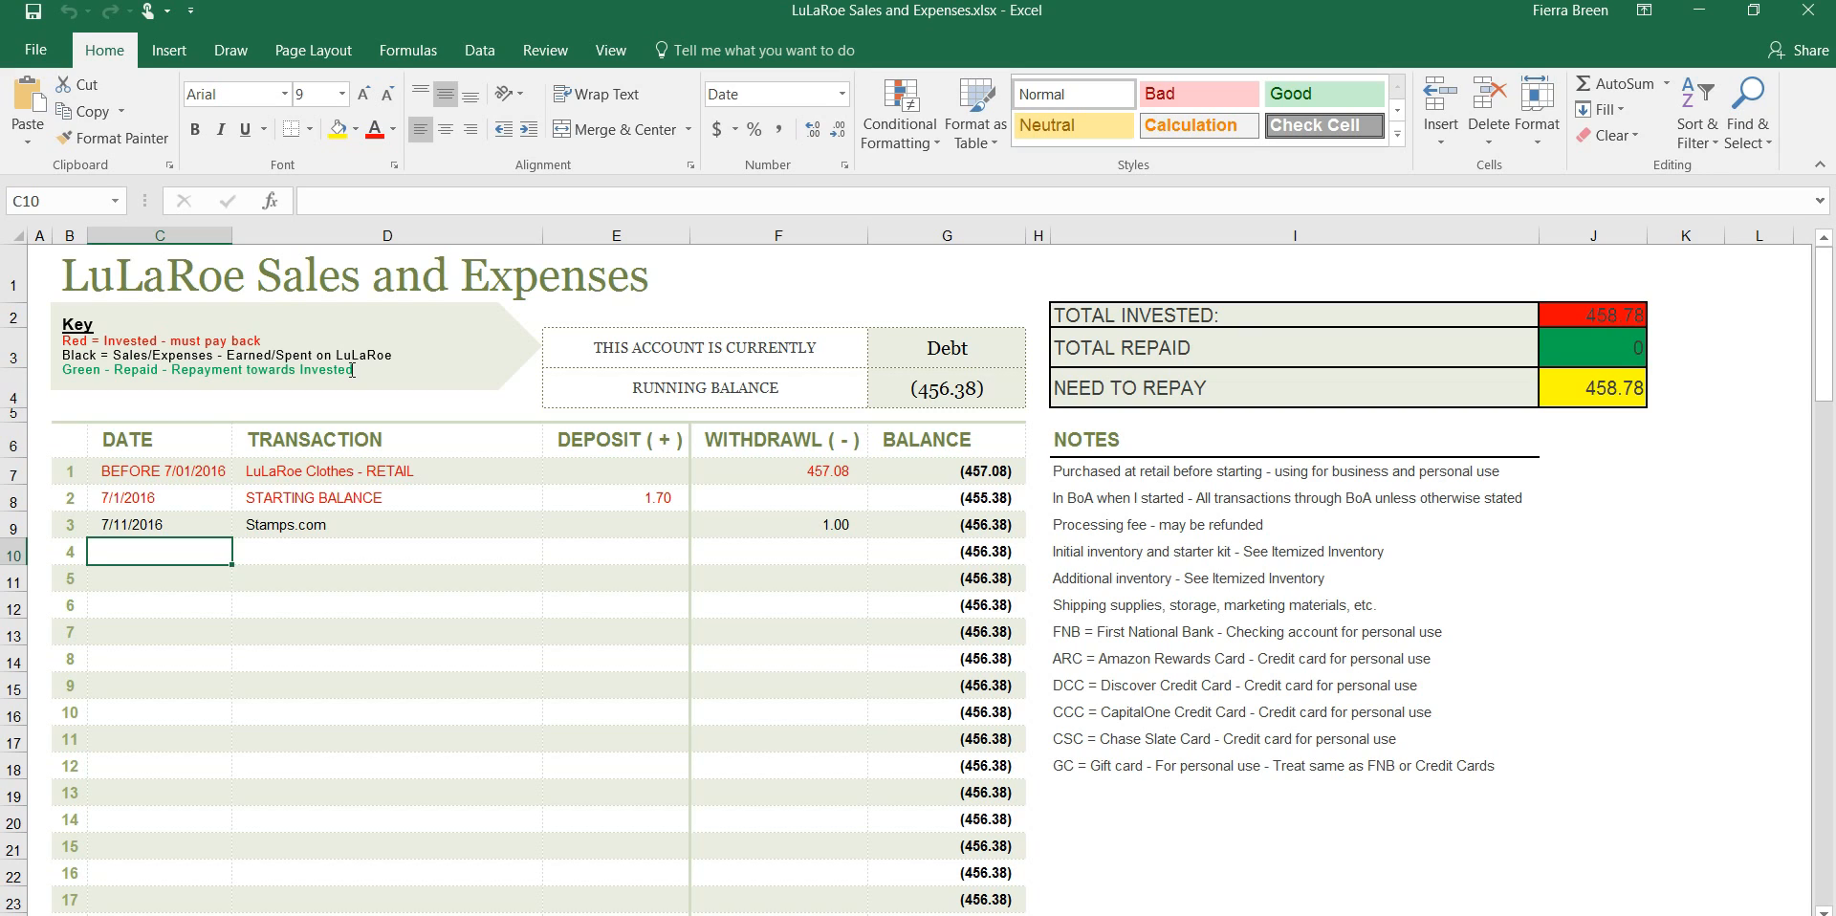
Enter 9/30/2016 as the date of transaction 4 in the ledger
{"action": "left_click", "coordinate": [139, 555]}
{"action": "type", "text": "9/"}
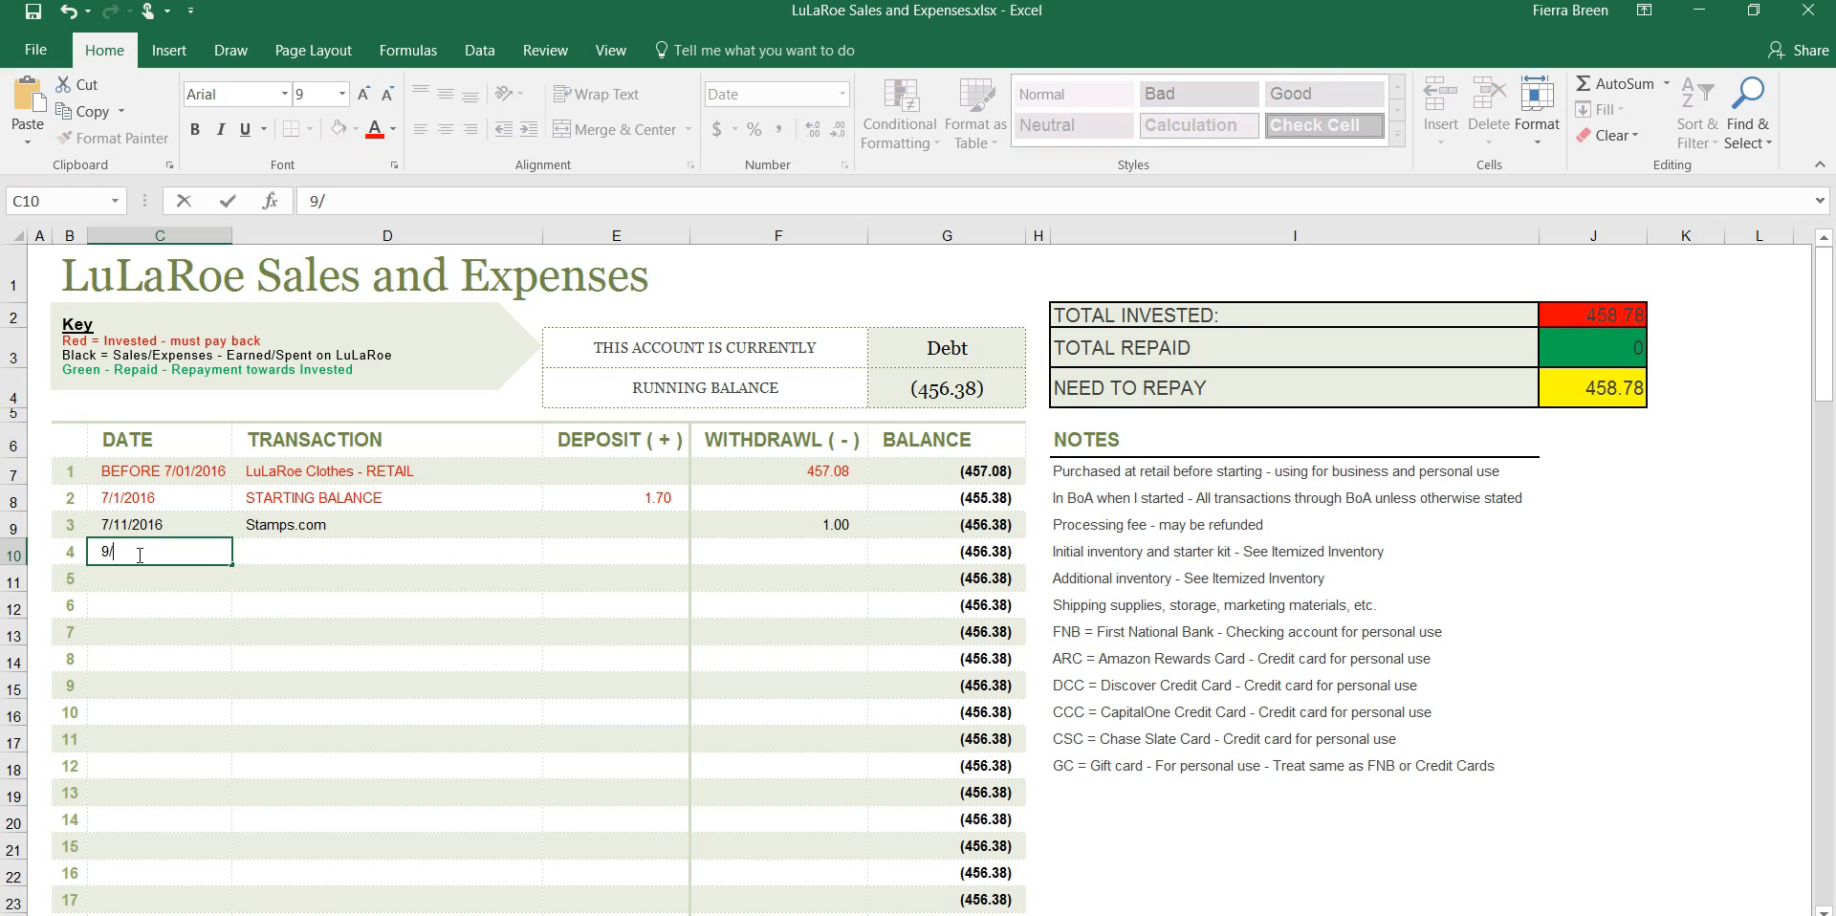
{"action": "type", "text": "3/2016"}
{"action": "left_click", "coordinate": [121, 552]}
{"action": "type", "text": "0"}
Describe transaction 4 as "Popup Sale 1 - " followed by the customer's full name, with a deposit of 700
{"action": "left_click", "coordinate": [258, 551]}
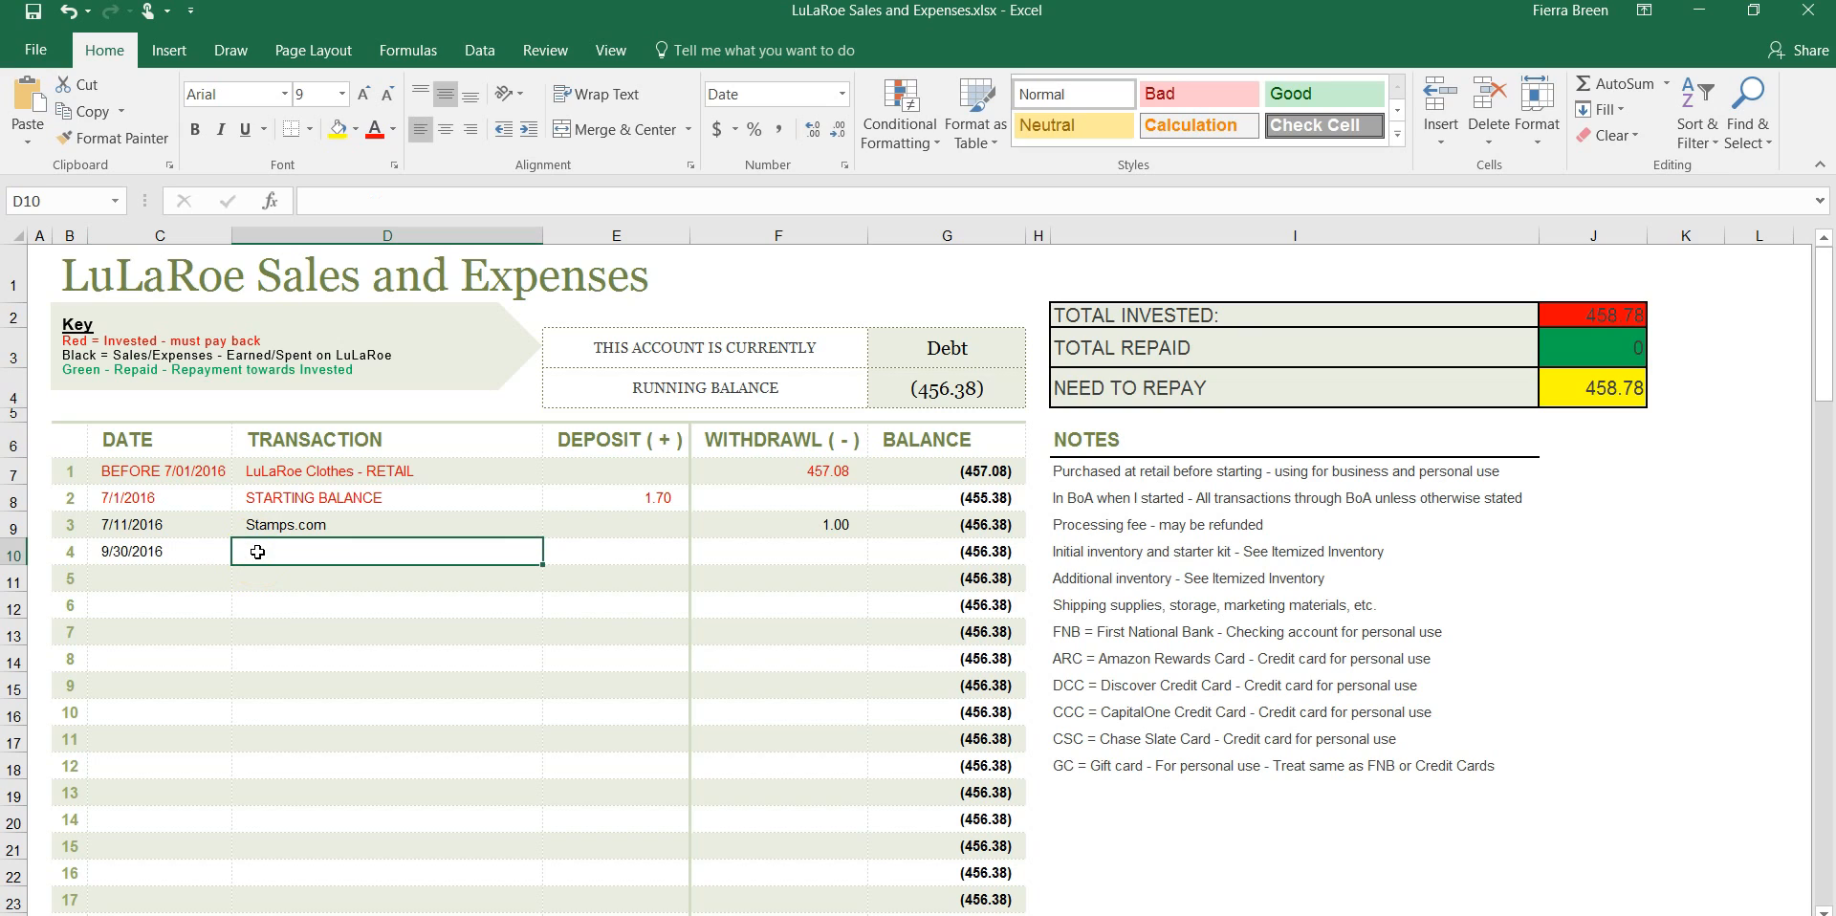
{"action": "type", "text": "Popup Sale 1"}
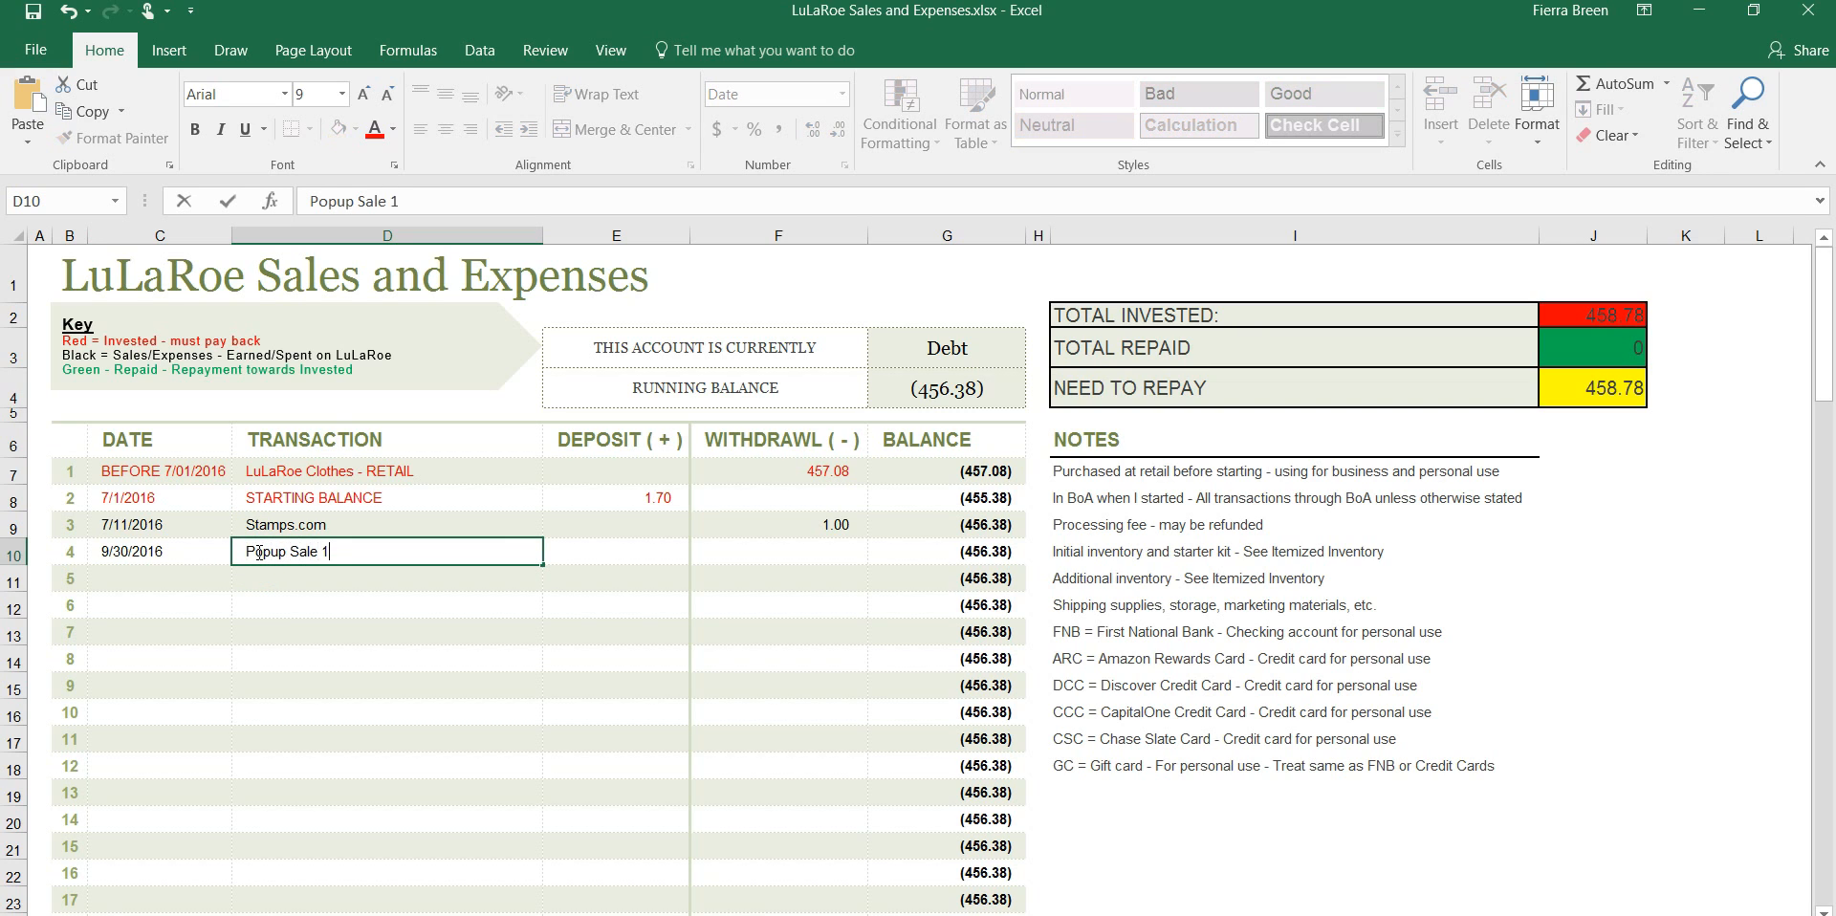
{"action": "type", "text": " - Jane Doe"}
{"action": "key", "text": "Tab"}
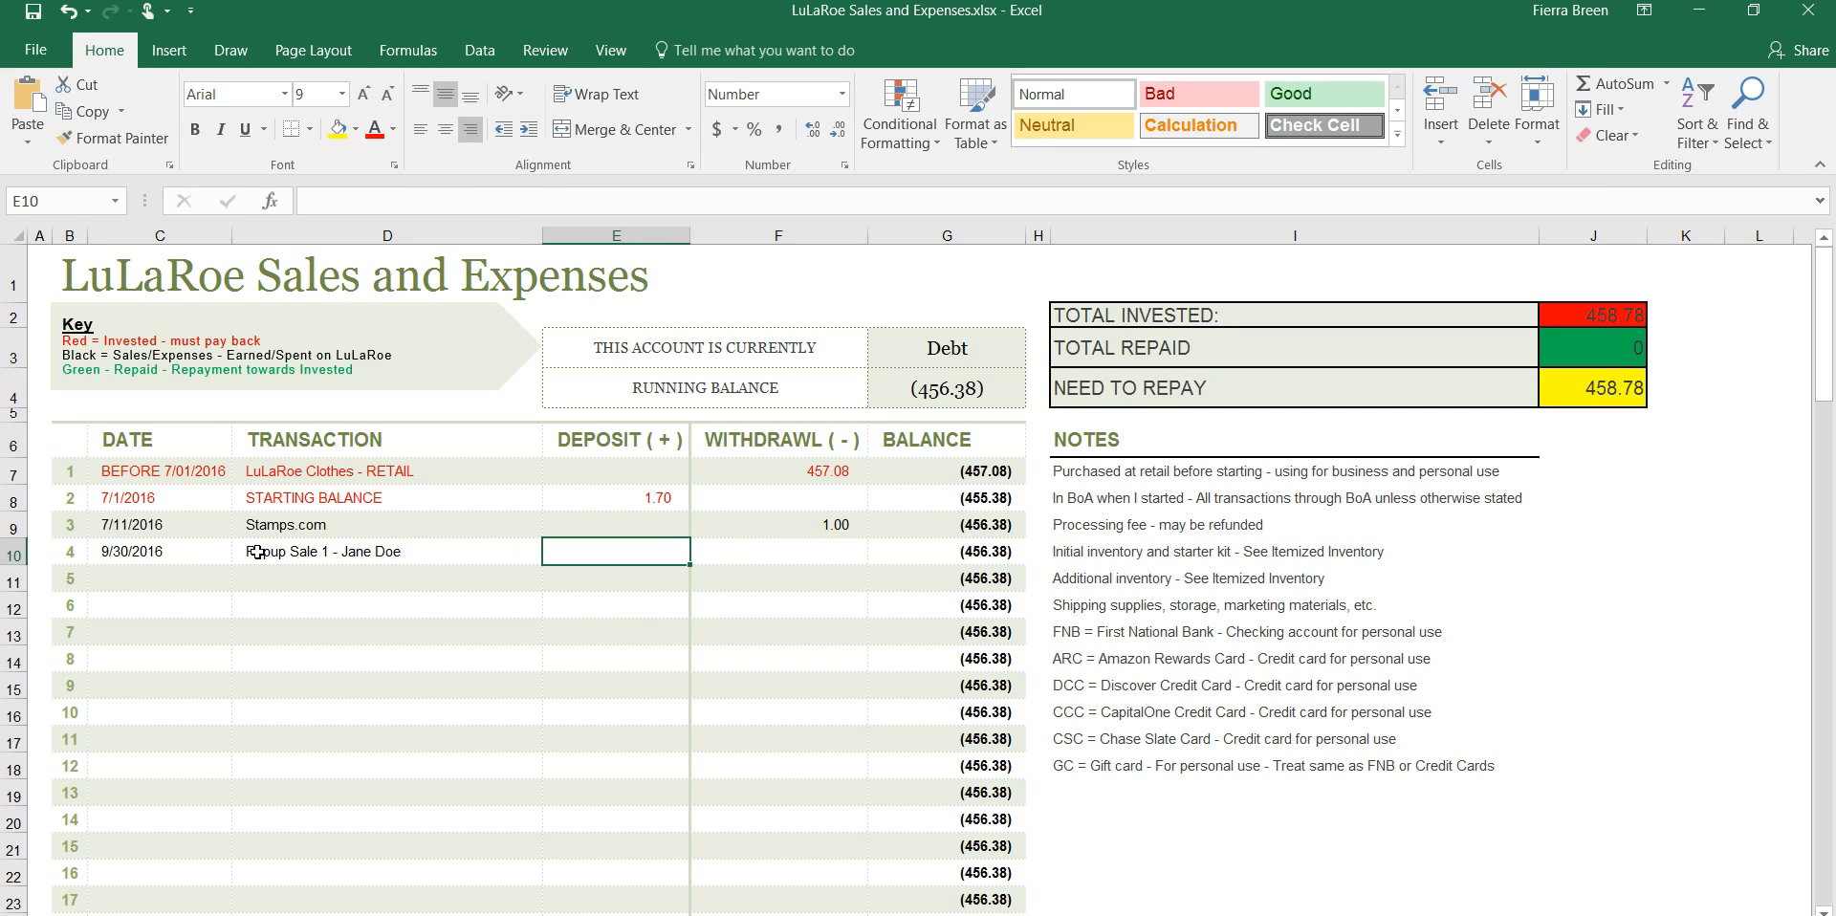
{"action": "type", "text": "700"}
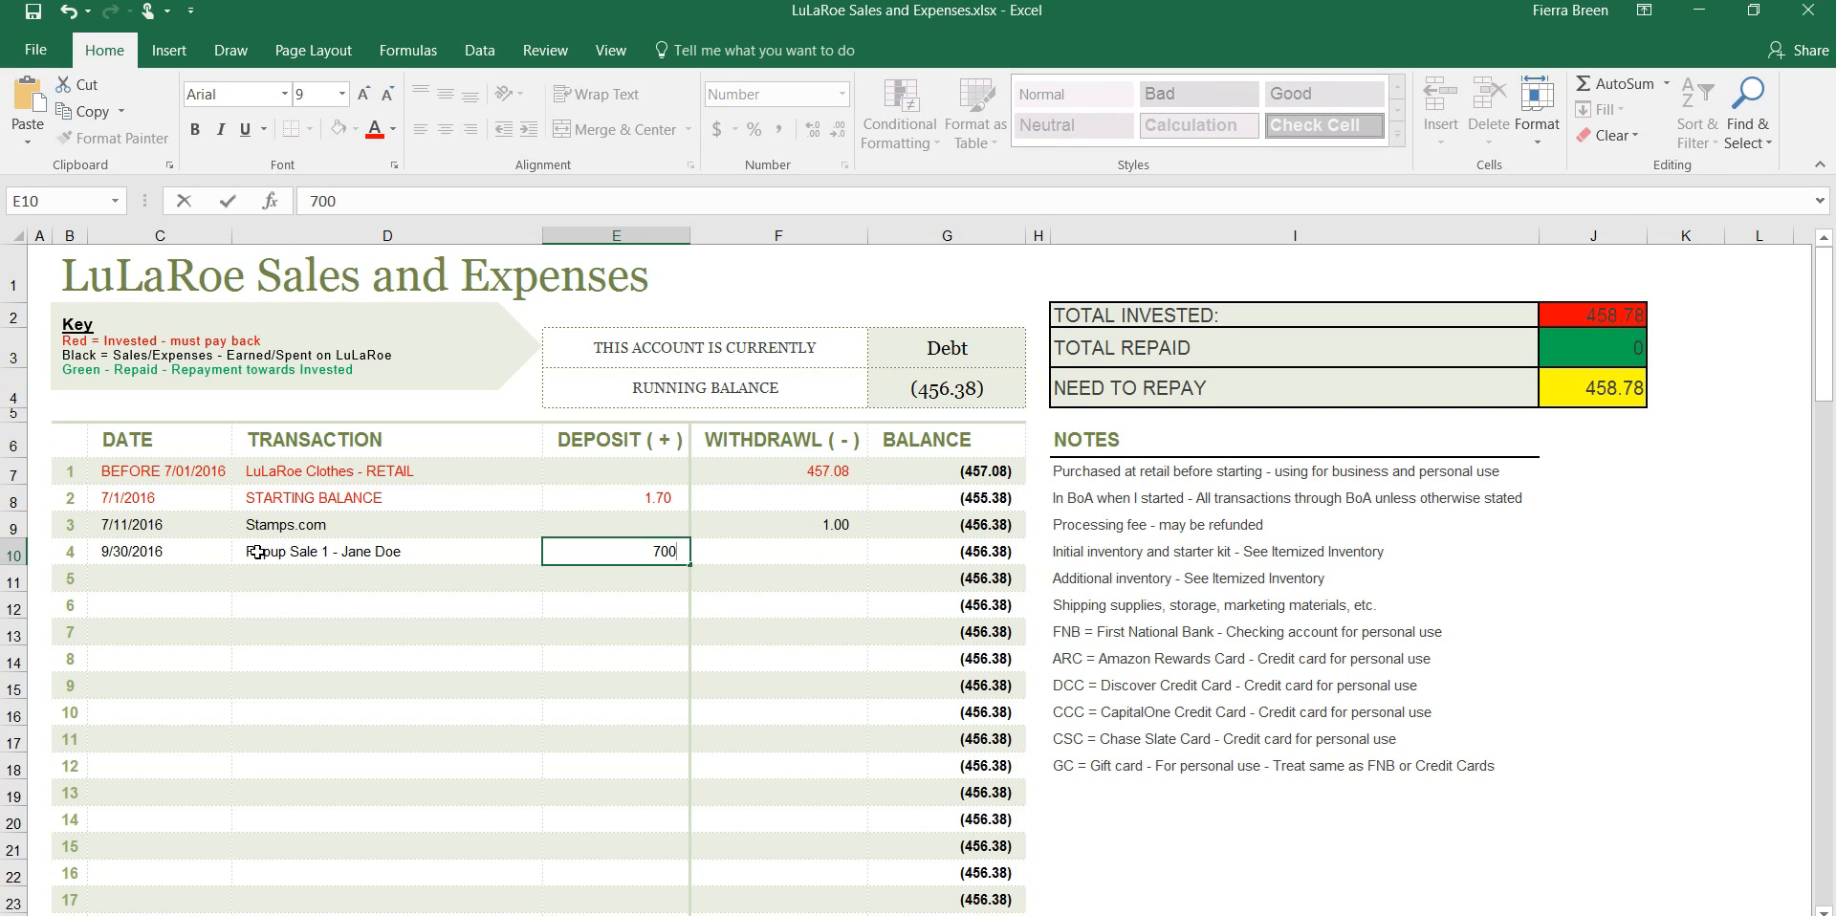
{"action": "key", "text": "Tab"}
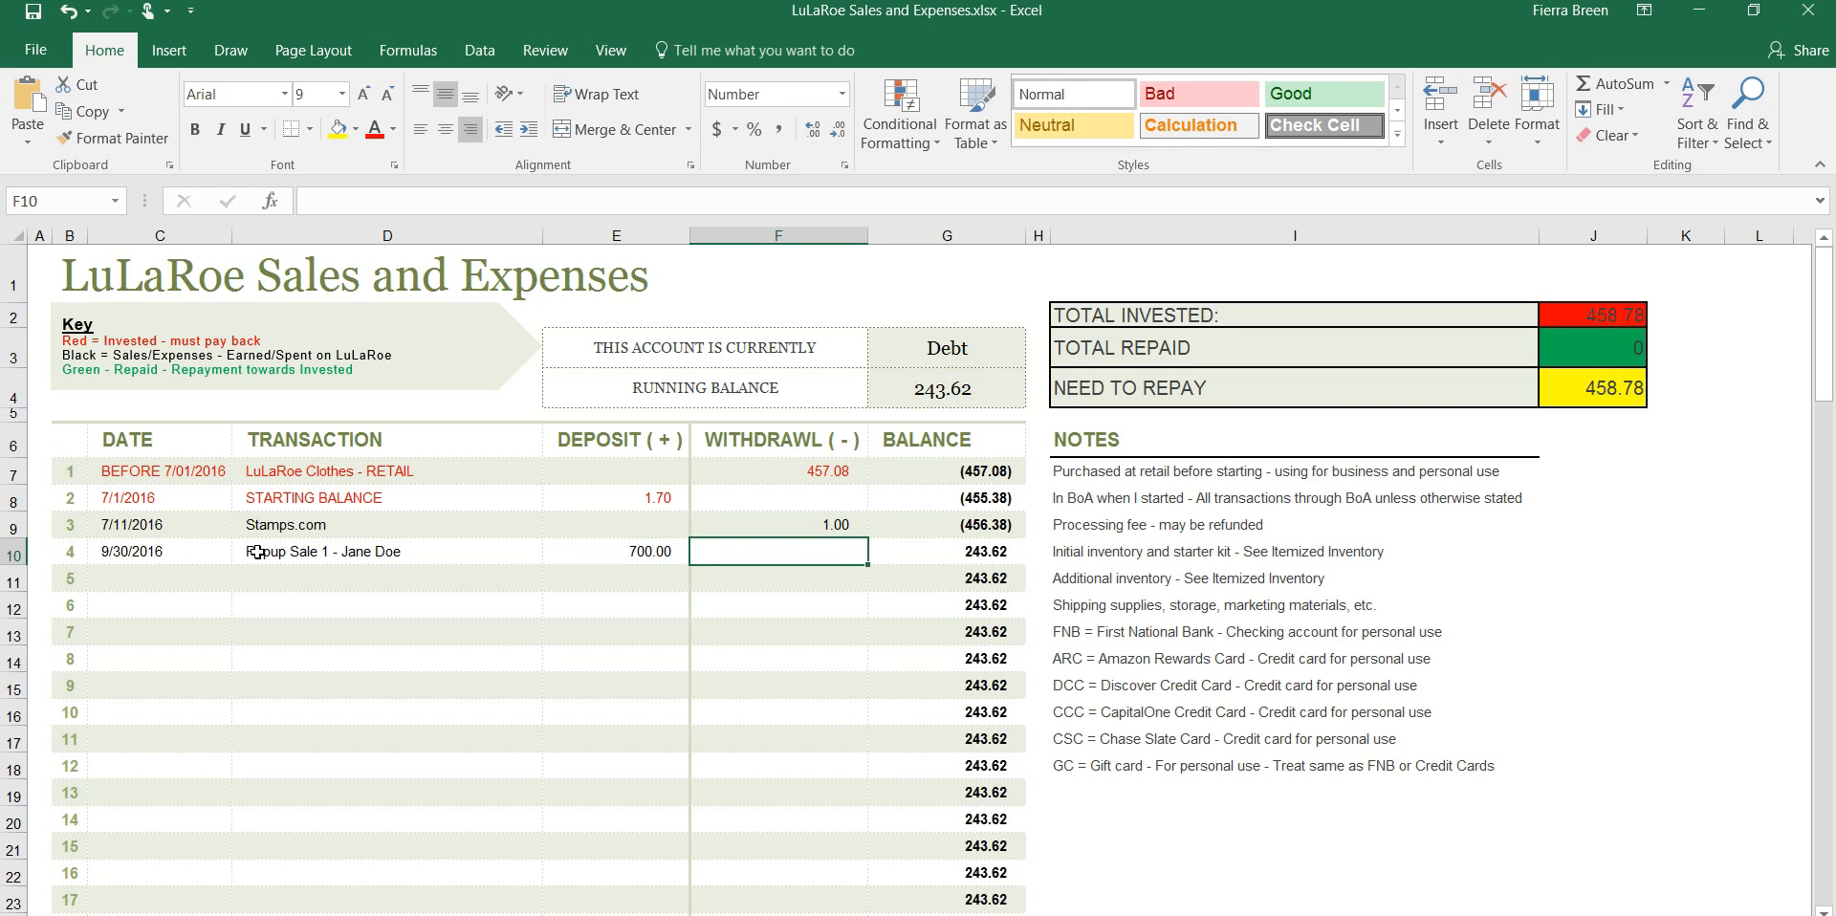
Enter 9/30/2016 as the date of transaction 5
{"action": "left_click", "coordinate": [179, 580]}
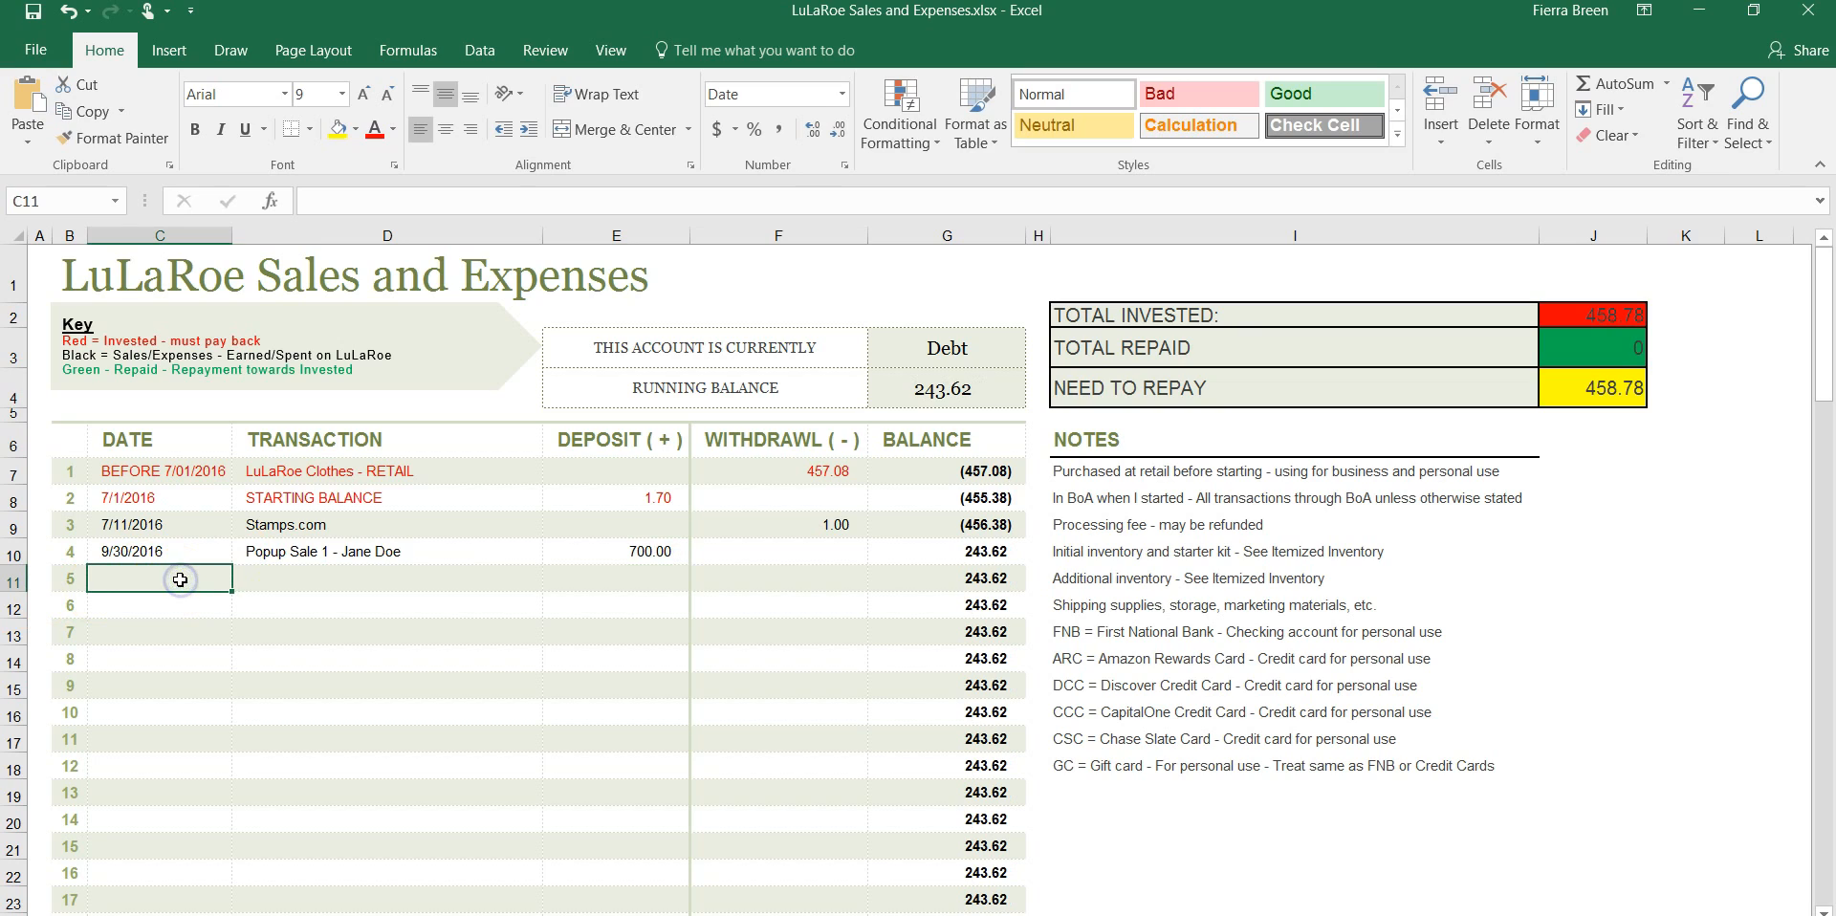
{"action": "type", "text": "9/3"}
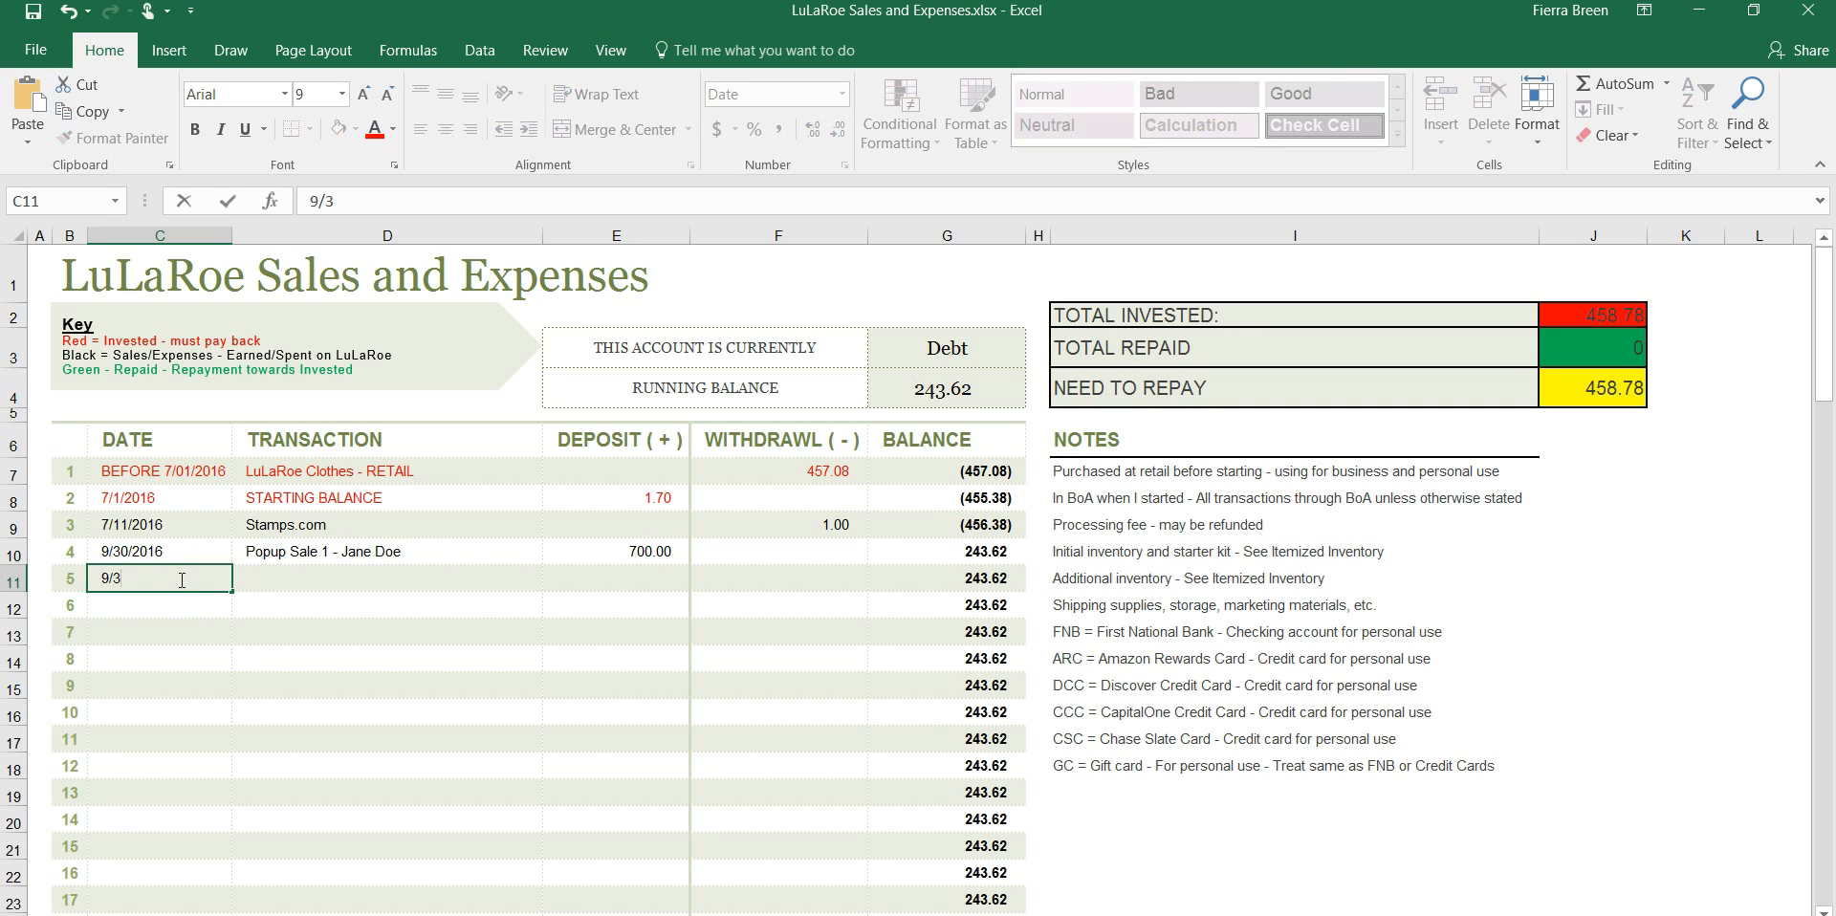
{"action": "type", "text": "0/2016"}
{"action": "key", "text": "Tab"}
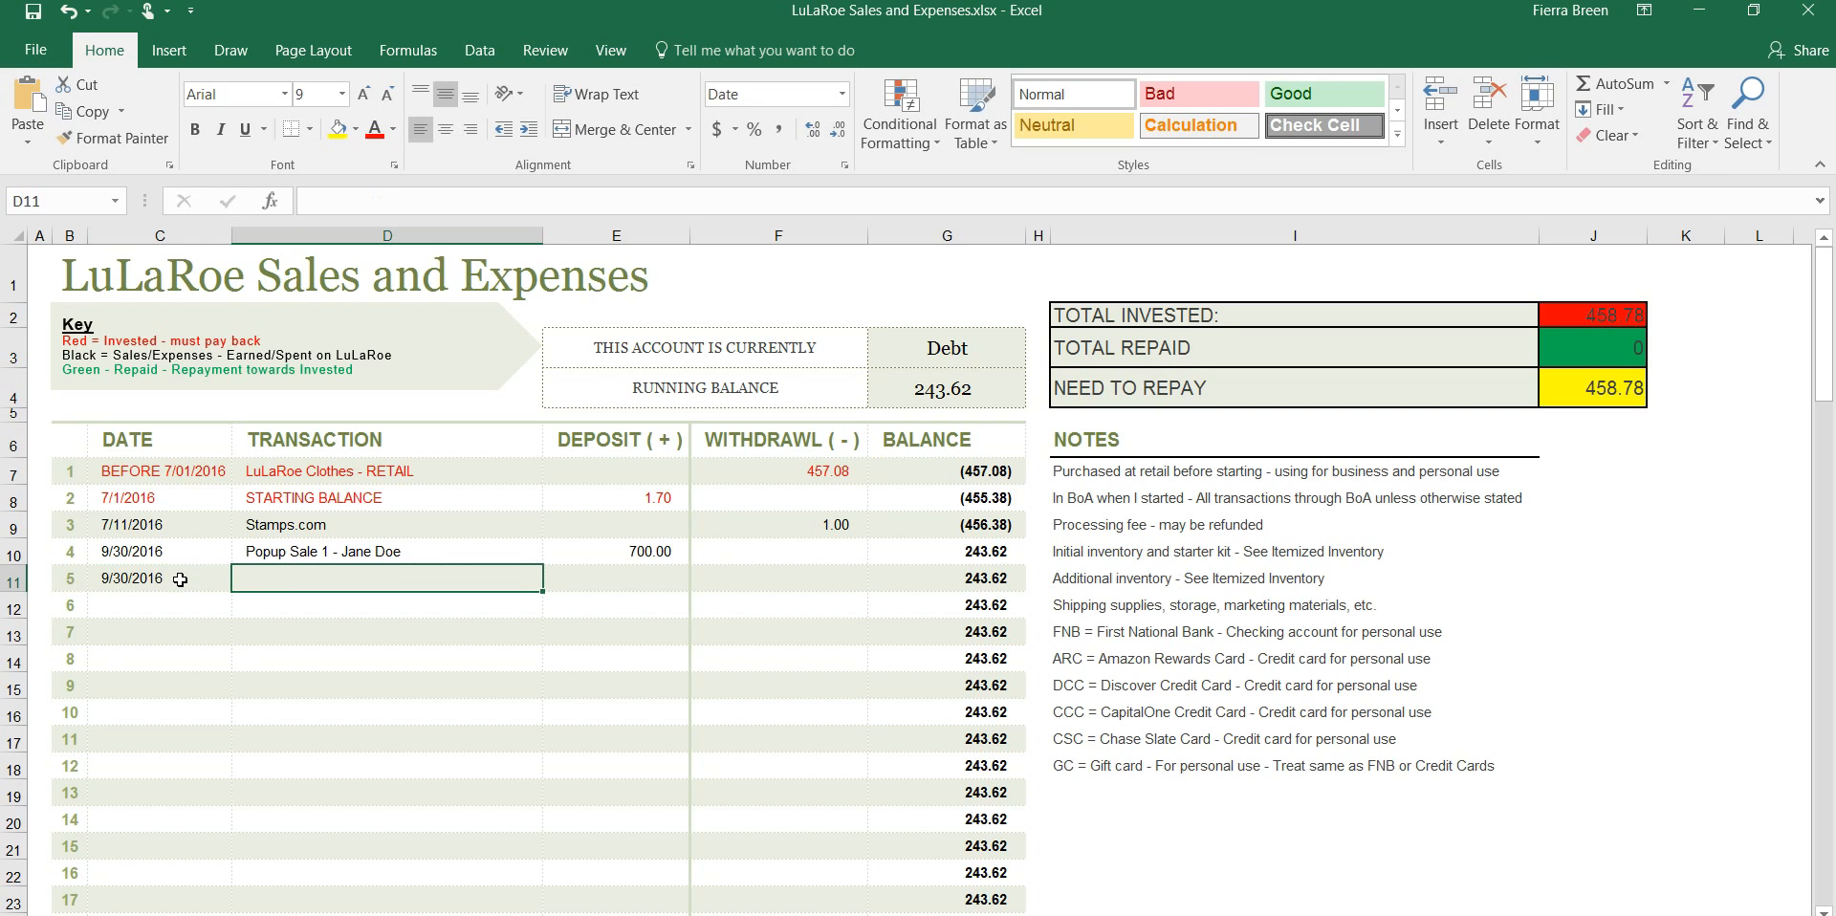
Describe transaction 5 as "Transfer to FNB" and enter a withdrawal of 200
{"action": "type", "text": "Transfe"}
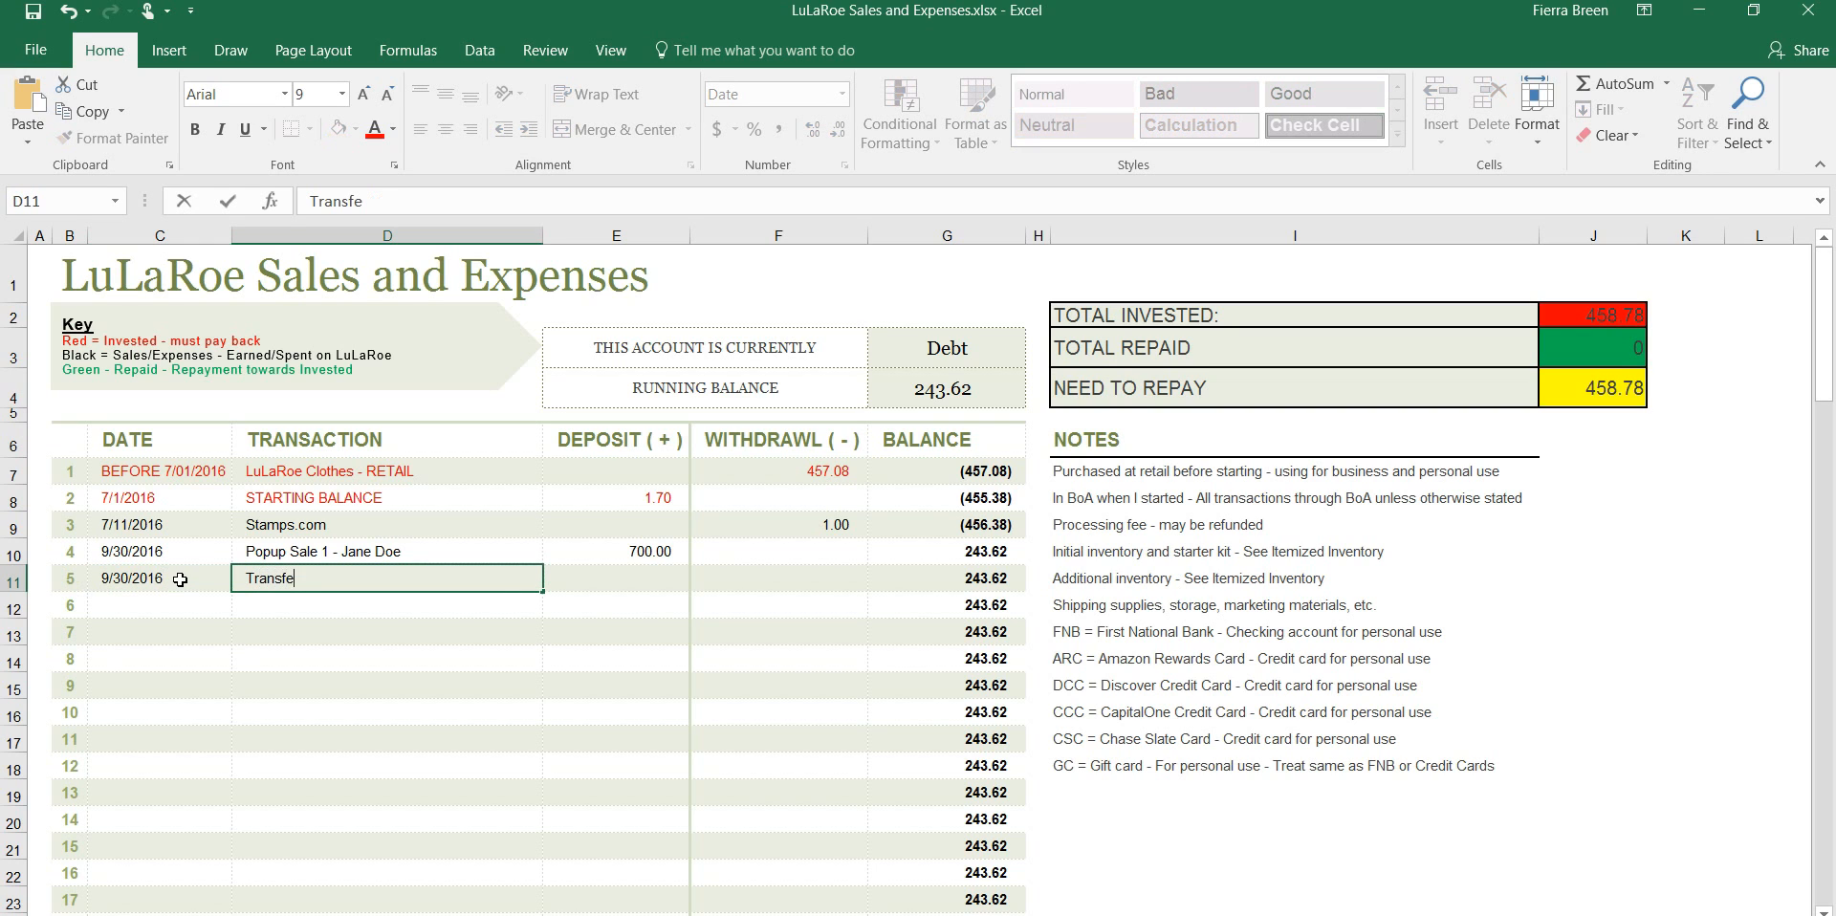
{"action": "type", "text": "r to FNB"}
{"action": "key", "text": "Tab"}
{"action": "key", "text": "Tab"}
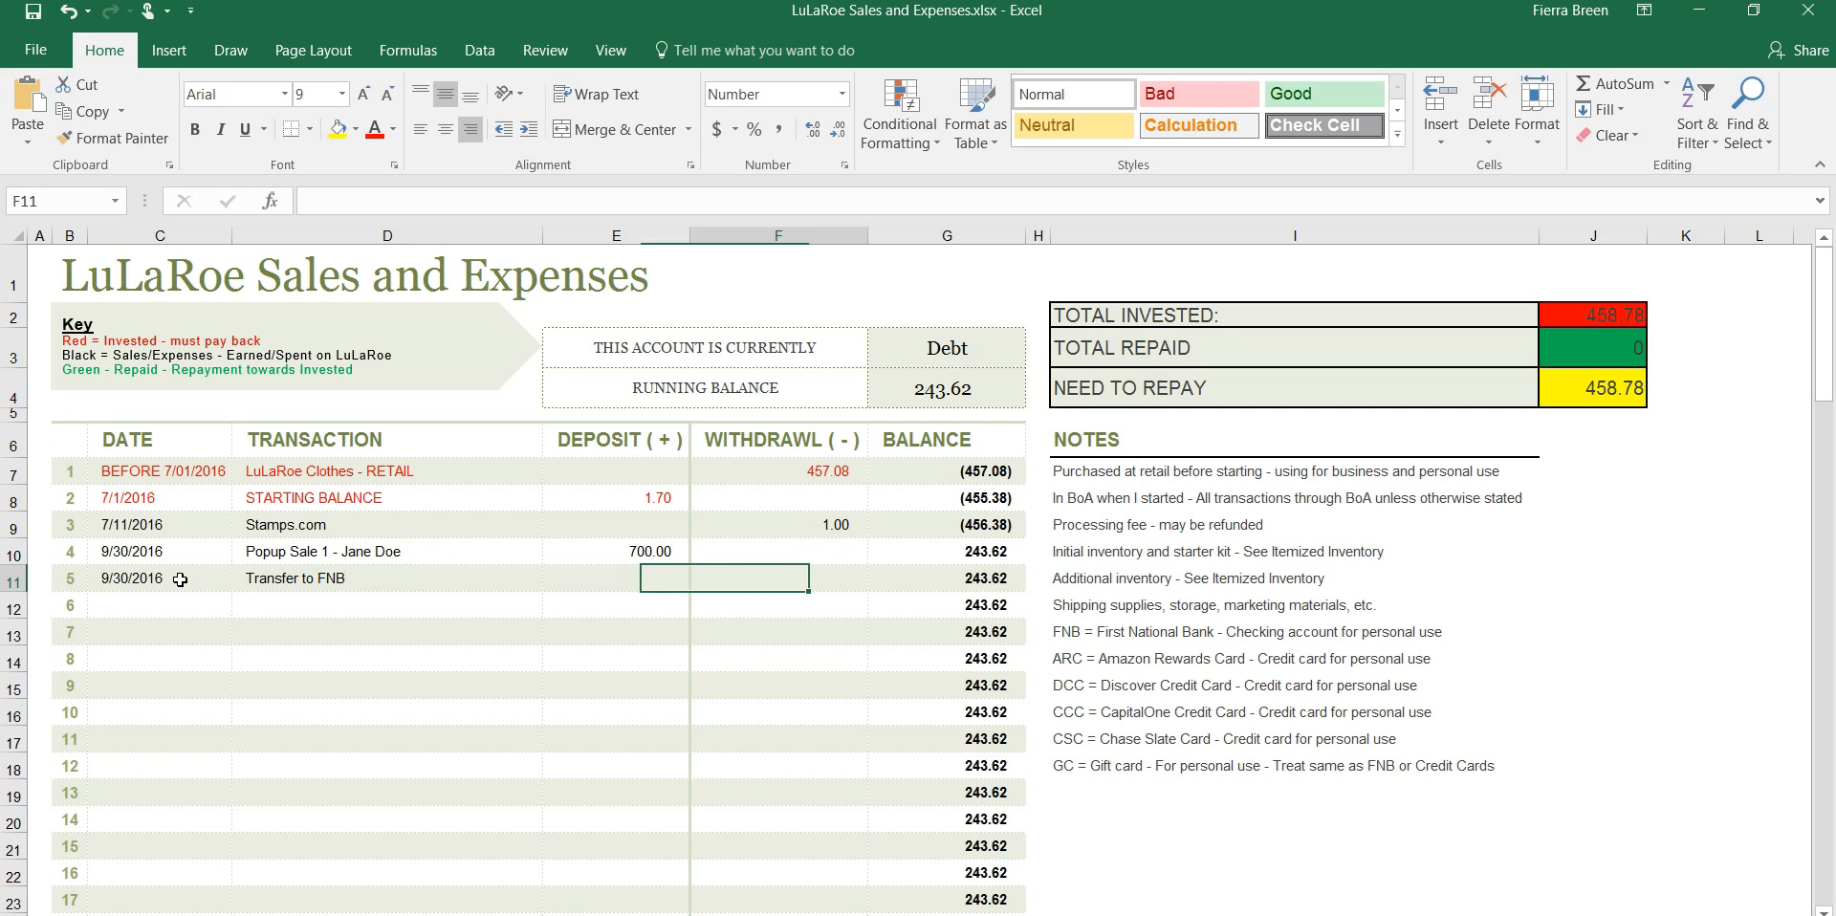
{"action": "type", "text": "200"}
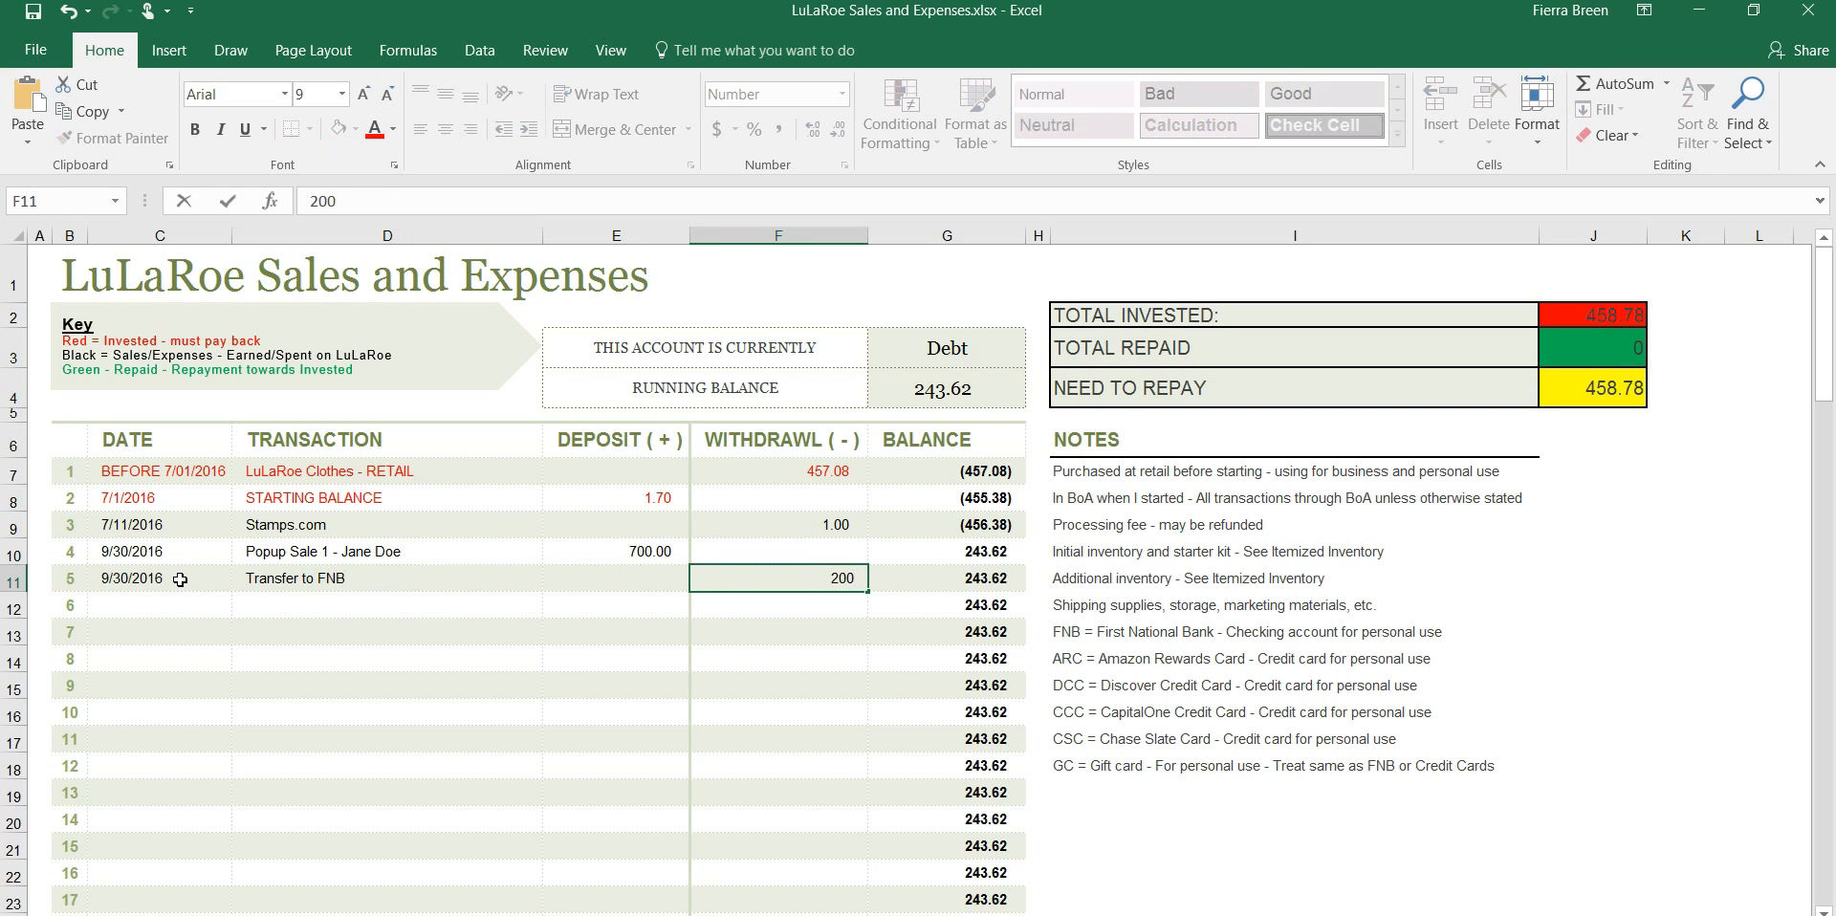
{"action": "key", "text": "Tab"}
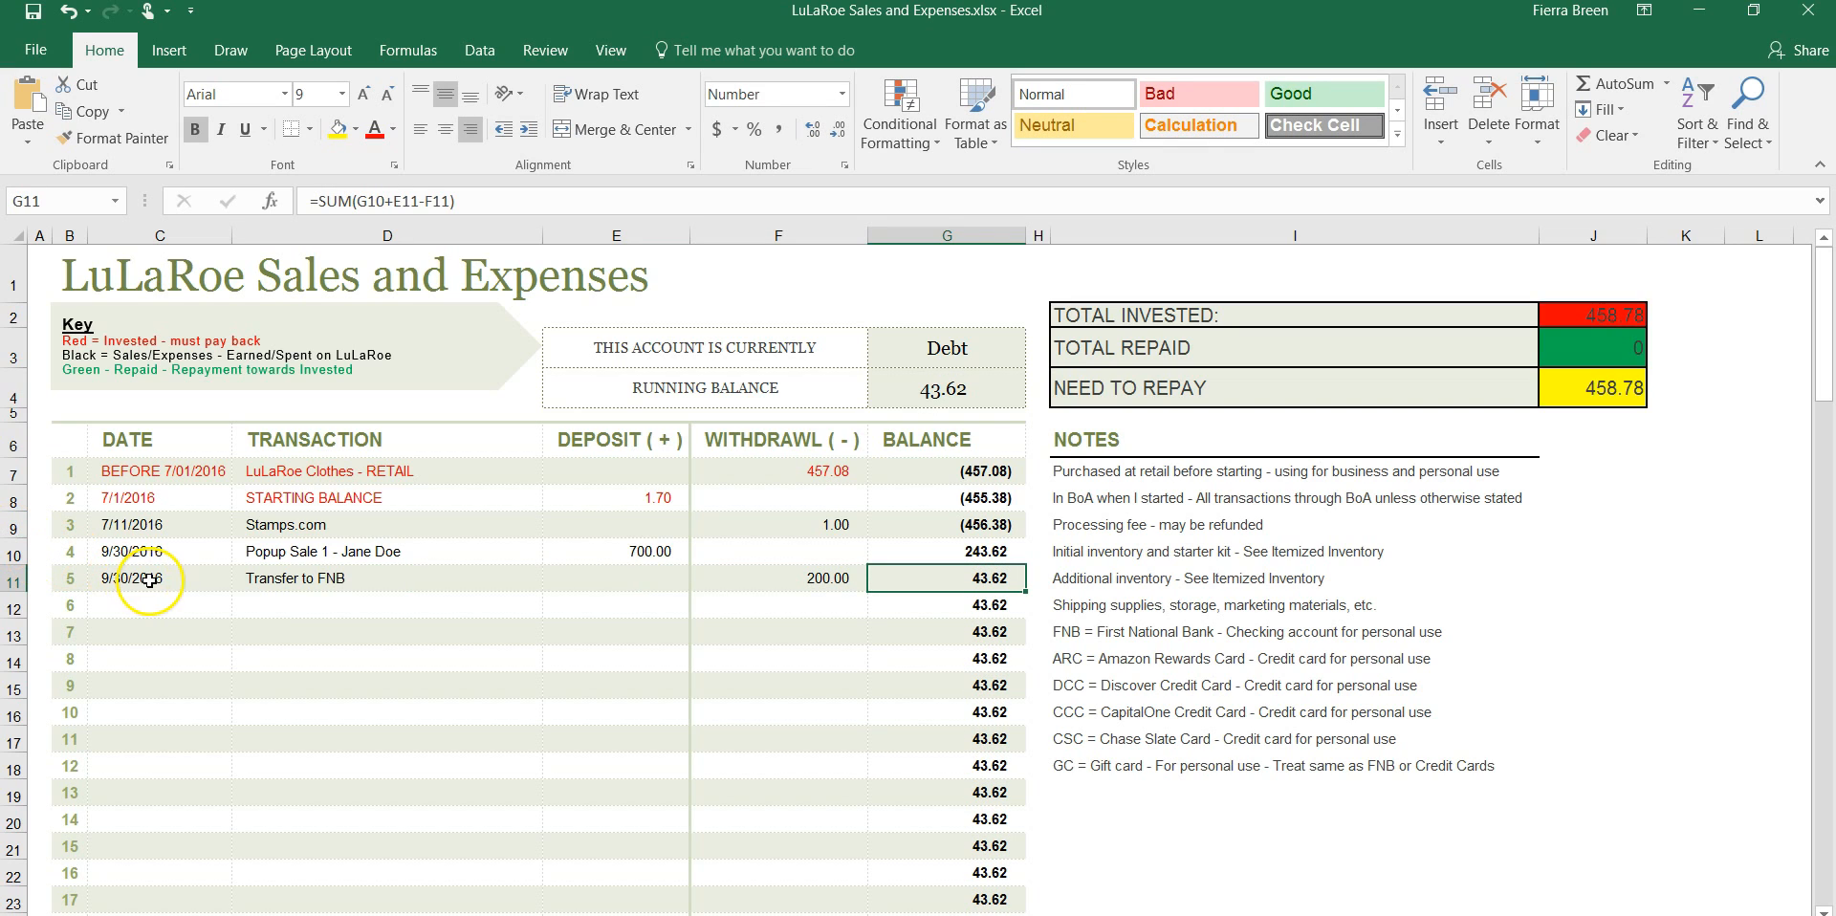
Color the text of transaction 5 green, from its date through its withdrawal amount, to mark it as a repayment
{"action": "left_click", "coordinate": [150, 581]}
{"action": "left_click", "coordinate": [718, 582], "text": "shift"}
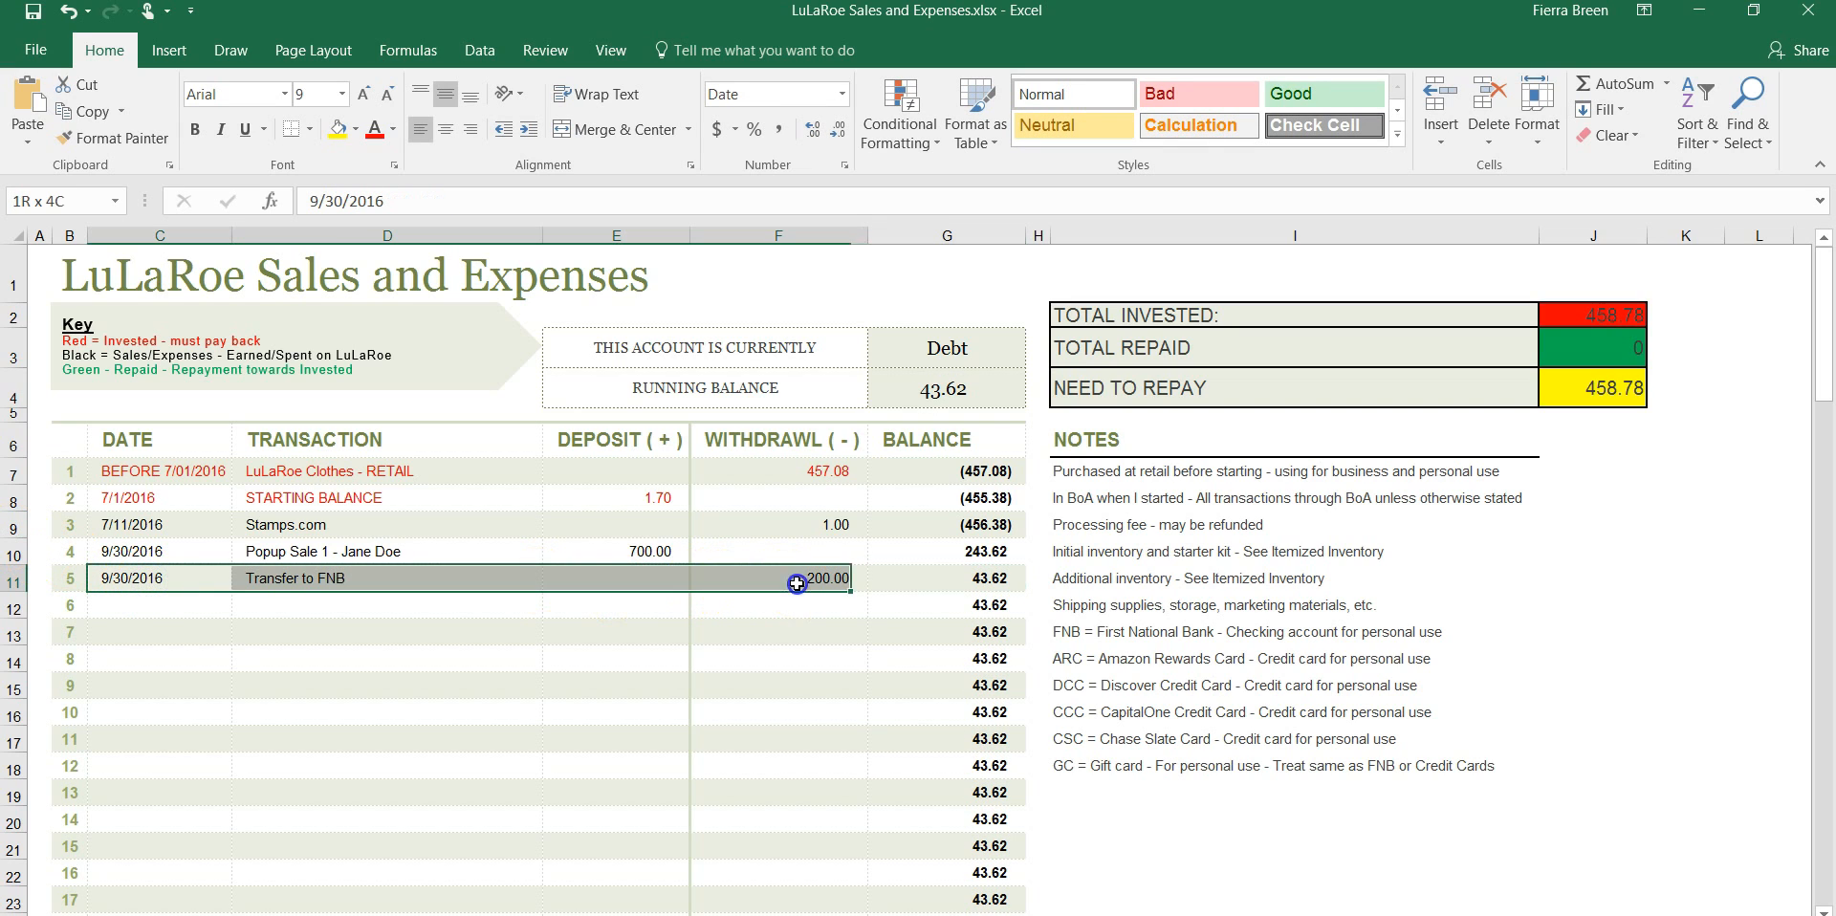
{"action": "left_click", "coordinate": [390, 130]}
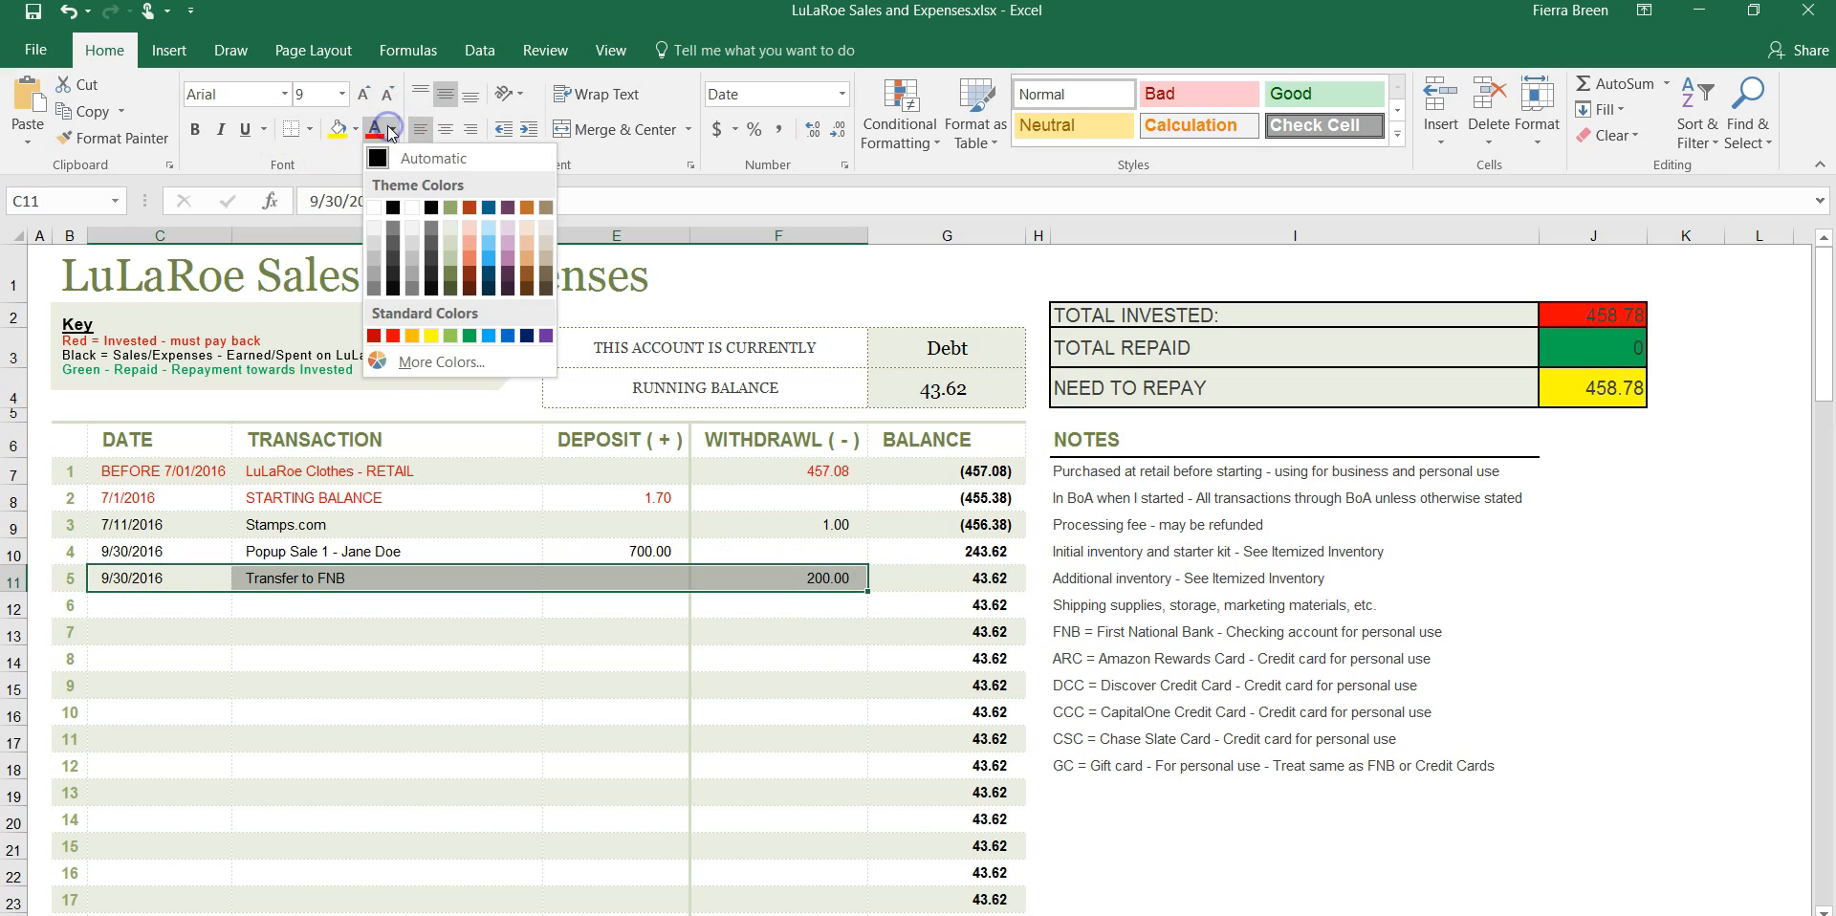
{"action": "left_click", "coordinate": [470, 337]}
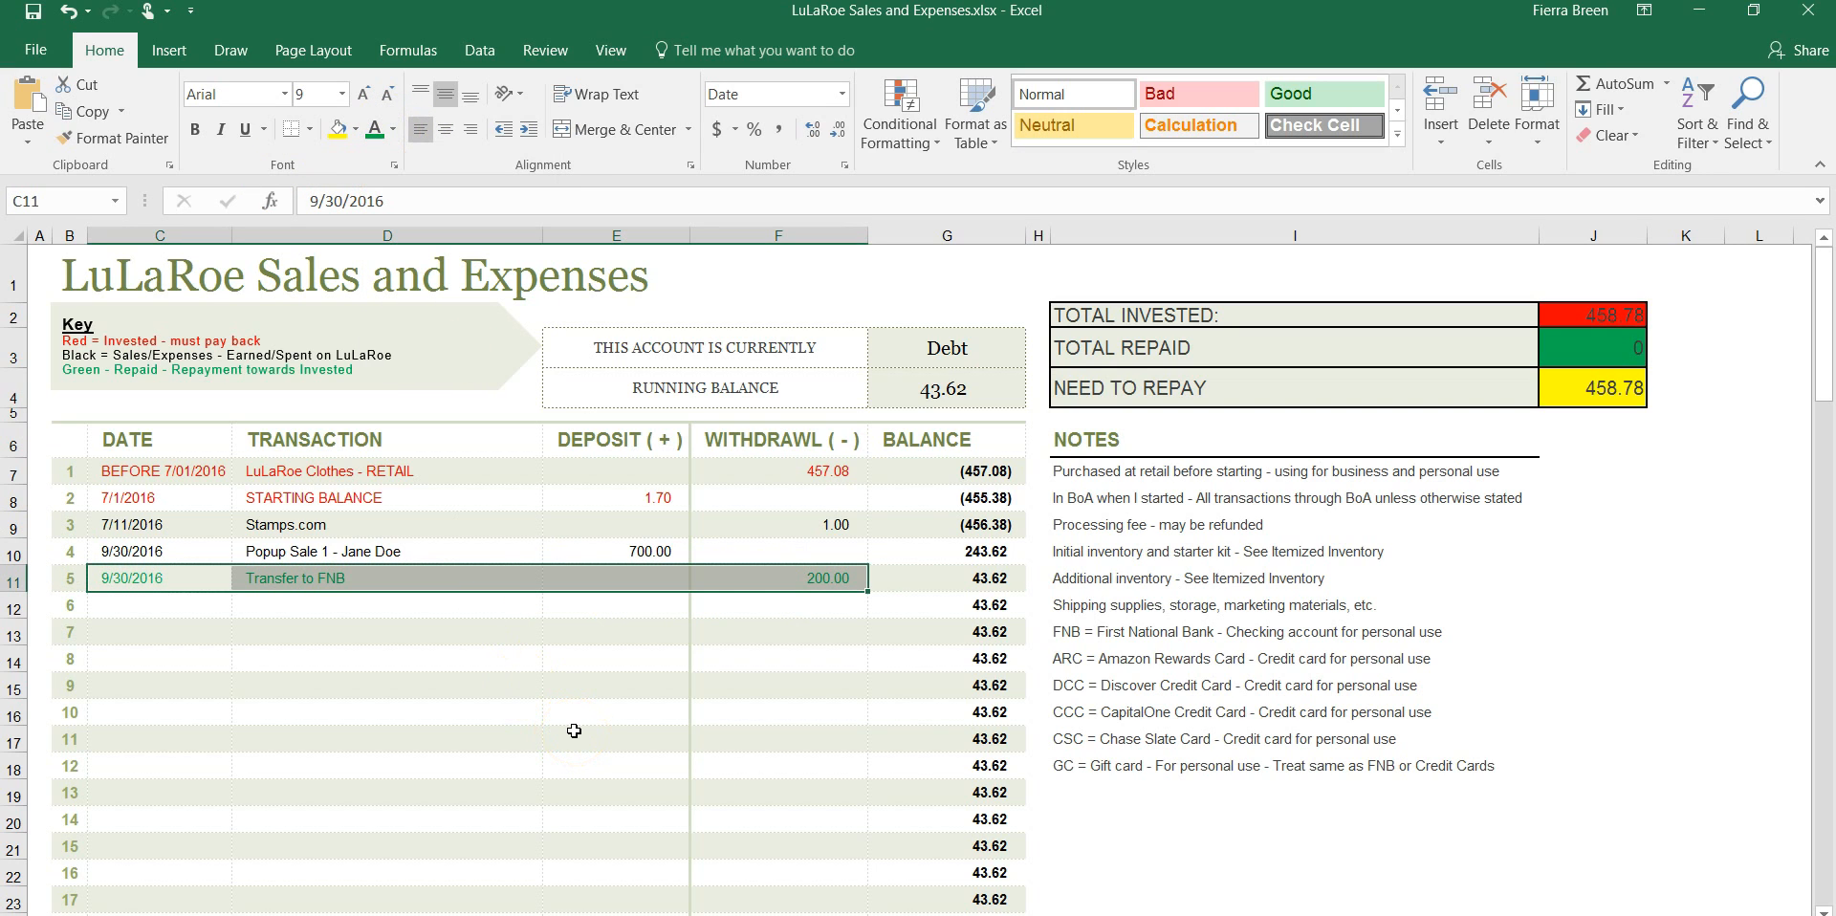
Rewrite the Total Invested formula in J2 as =SUM(1.70, 457.08)
{"action": "left_click", "coordinate": [1605, 312]}
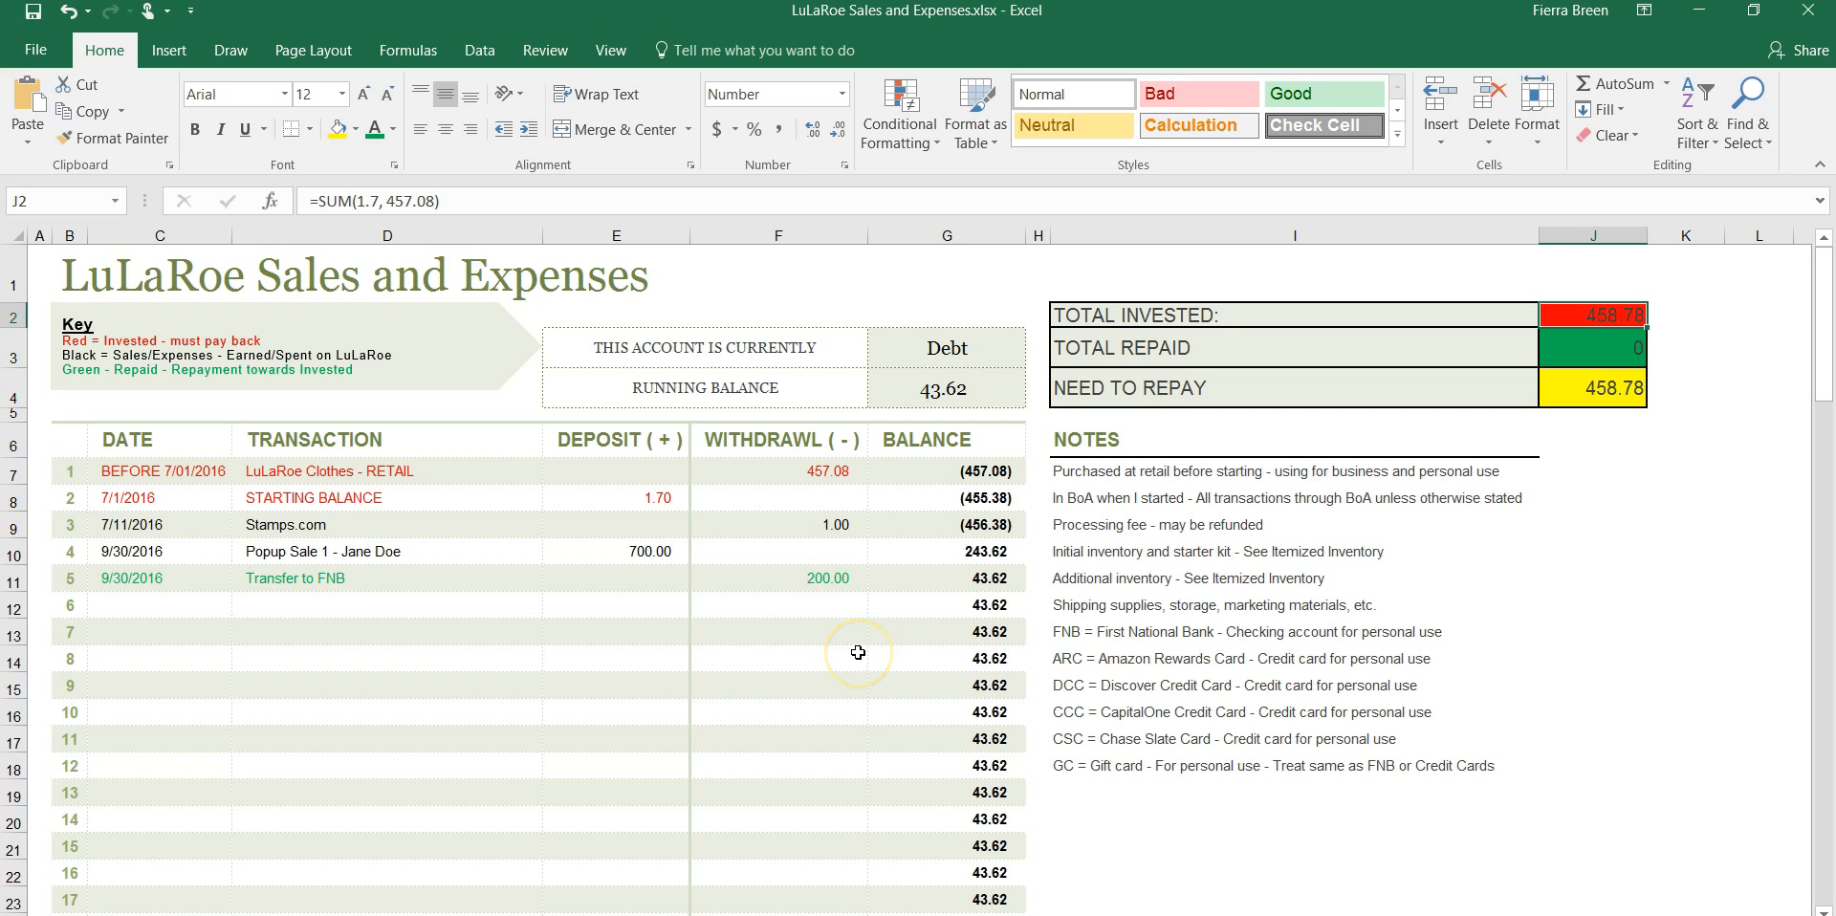
{"action": "left_click", "coordinate": [435, 198]}
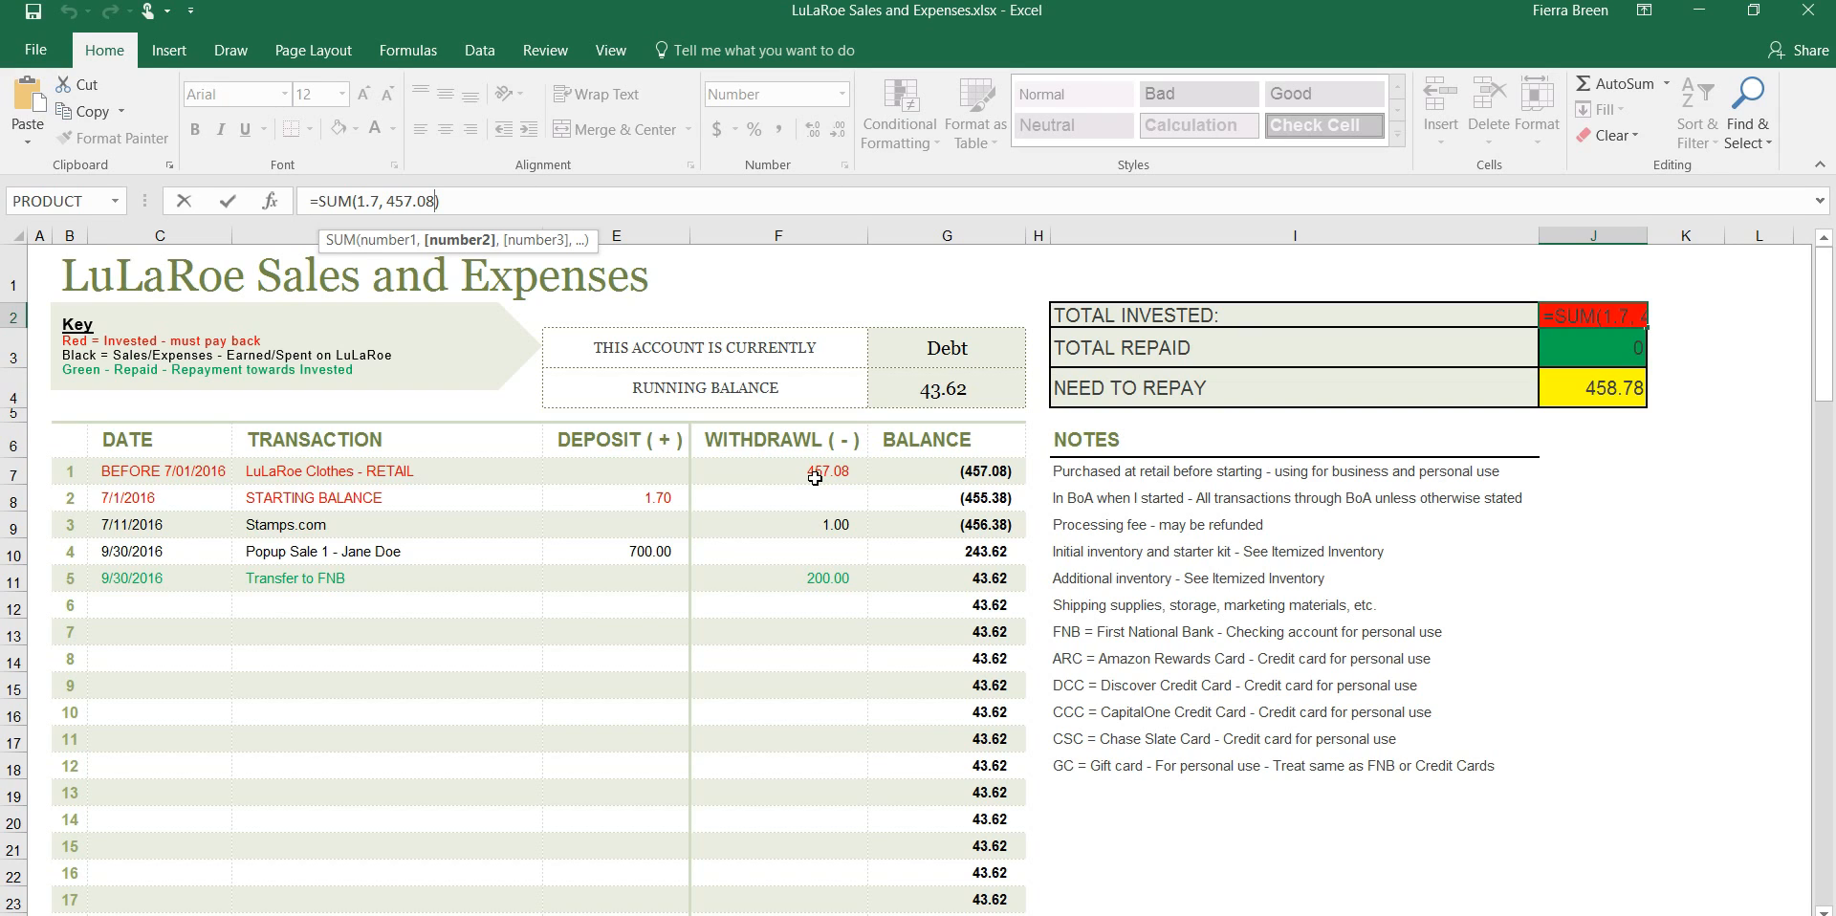
{"action": "left_click", "coordinate": [828, 473]}
{"action": "left_click", "coordinate": [357, 198]}
{"action": "key", "text": "End"}
{"action": "left_click", "coordinate": [378, 200]}
{"action": "left_click", "coordinate": [378, 201]}
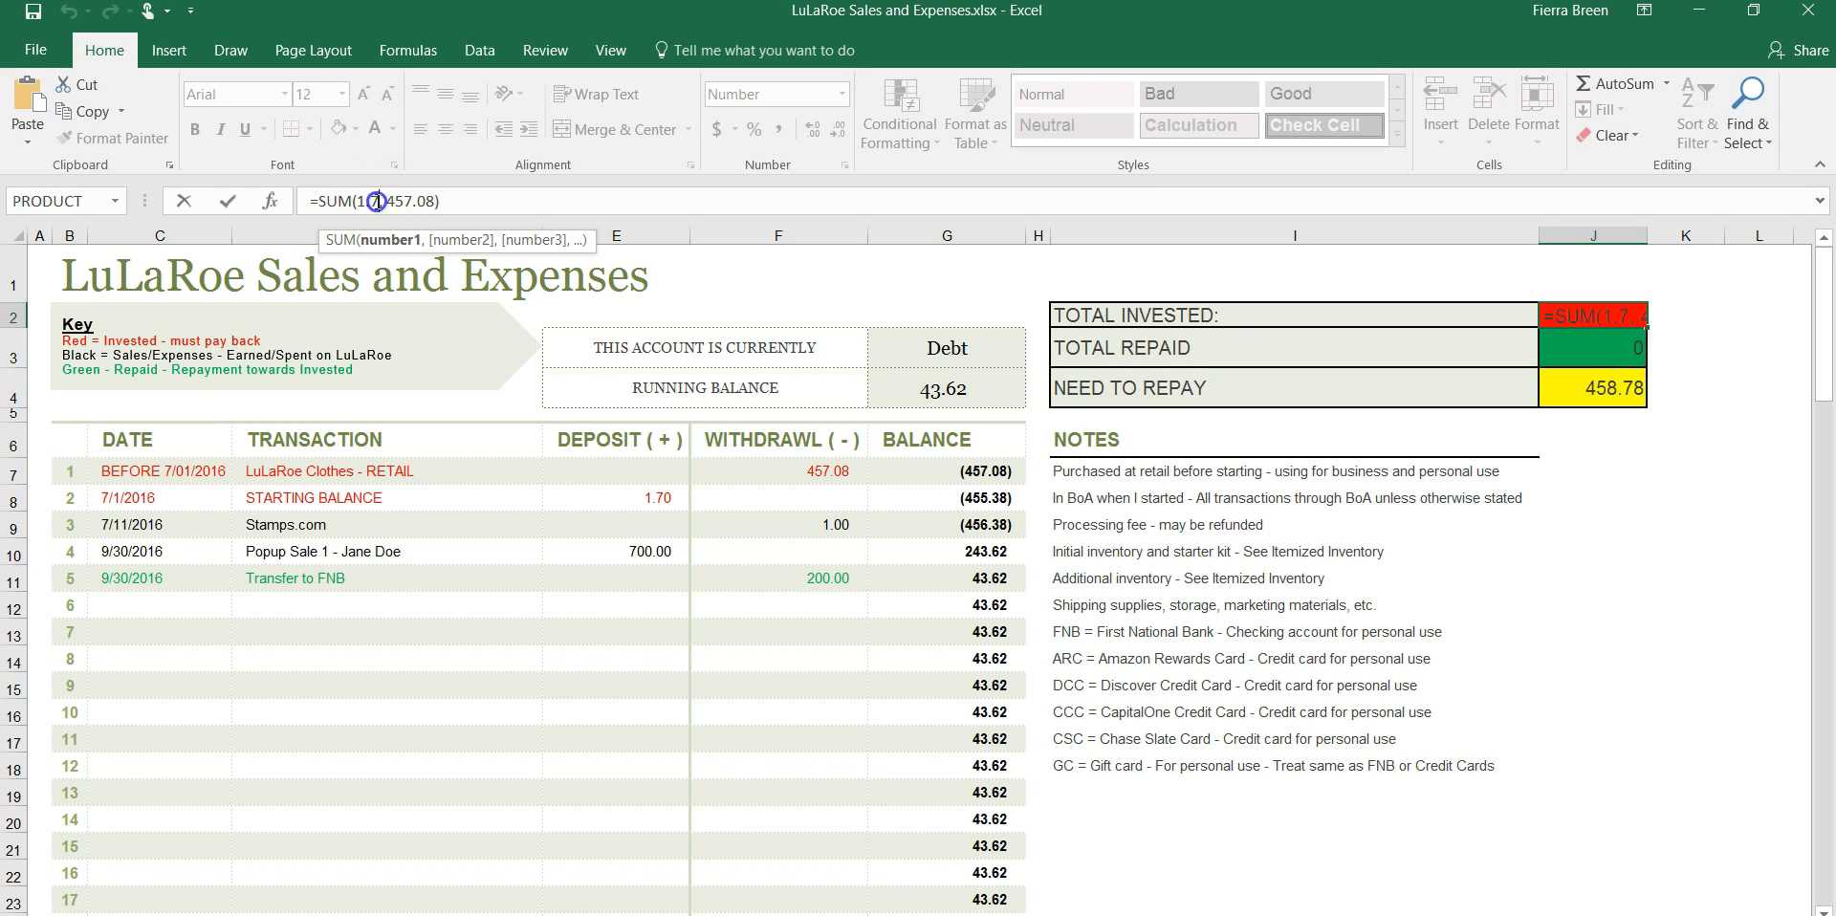
{"action": "type", "text": "0"}
{"action": "left_click", "coordinate": [419, 200]}
{"action": "left_click", "coordinate": [406, 203]}
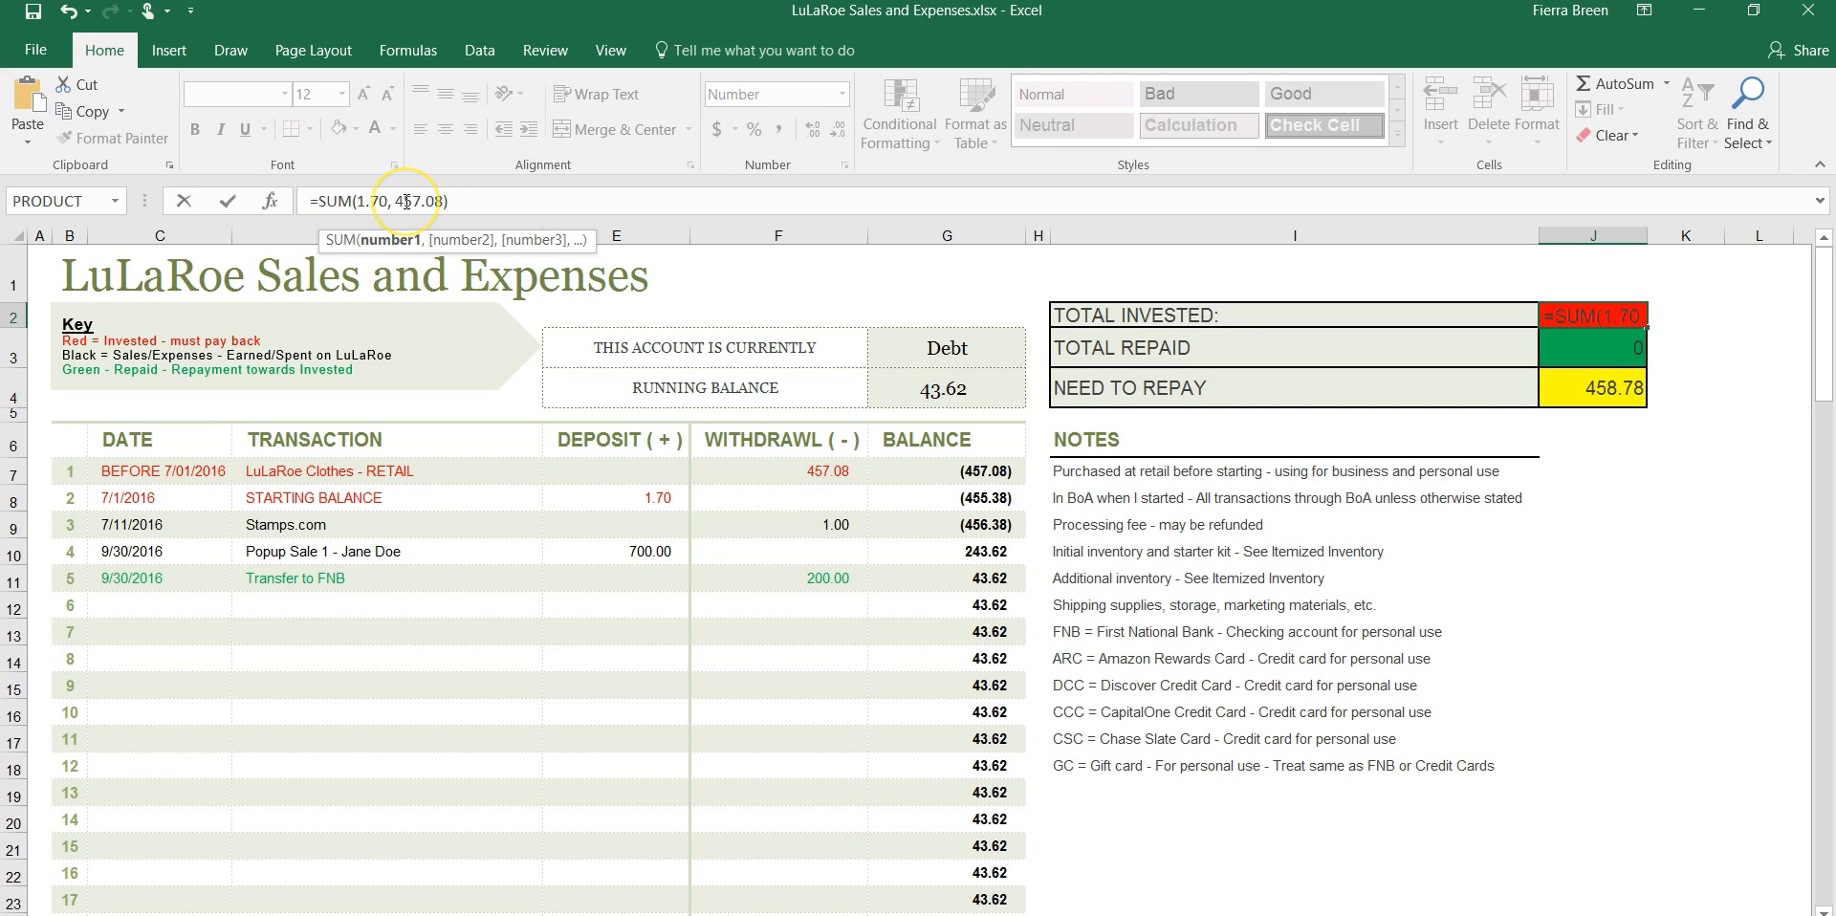
{"action": "left_click", "coordinate": [439, 203]}
{"action": "left_click", "coordinate": [433, 200]}
{"action": "key", "text": "Tab"}
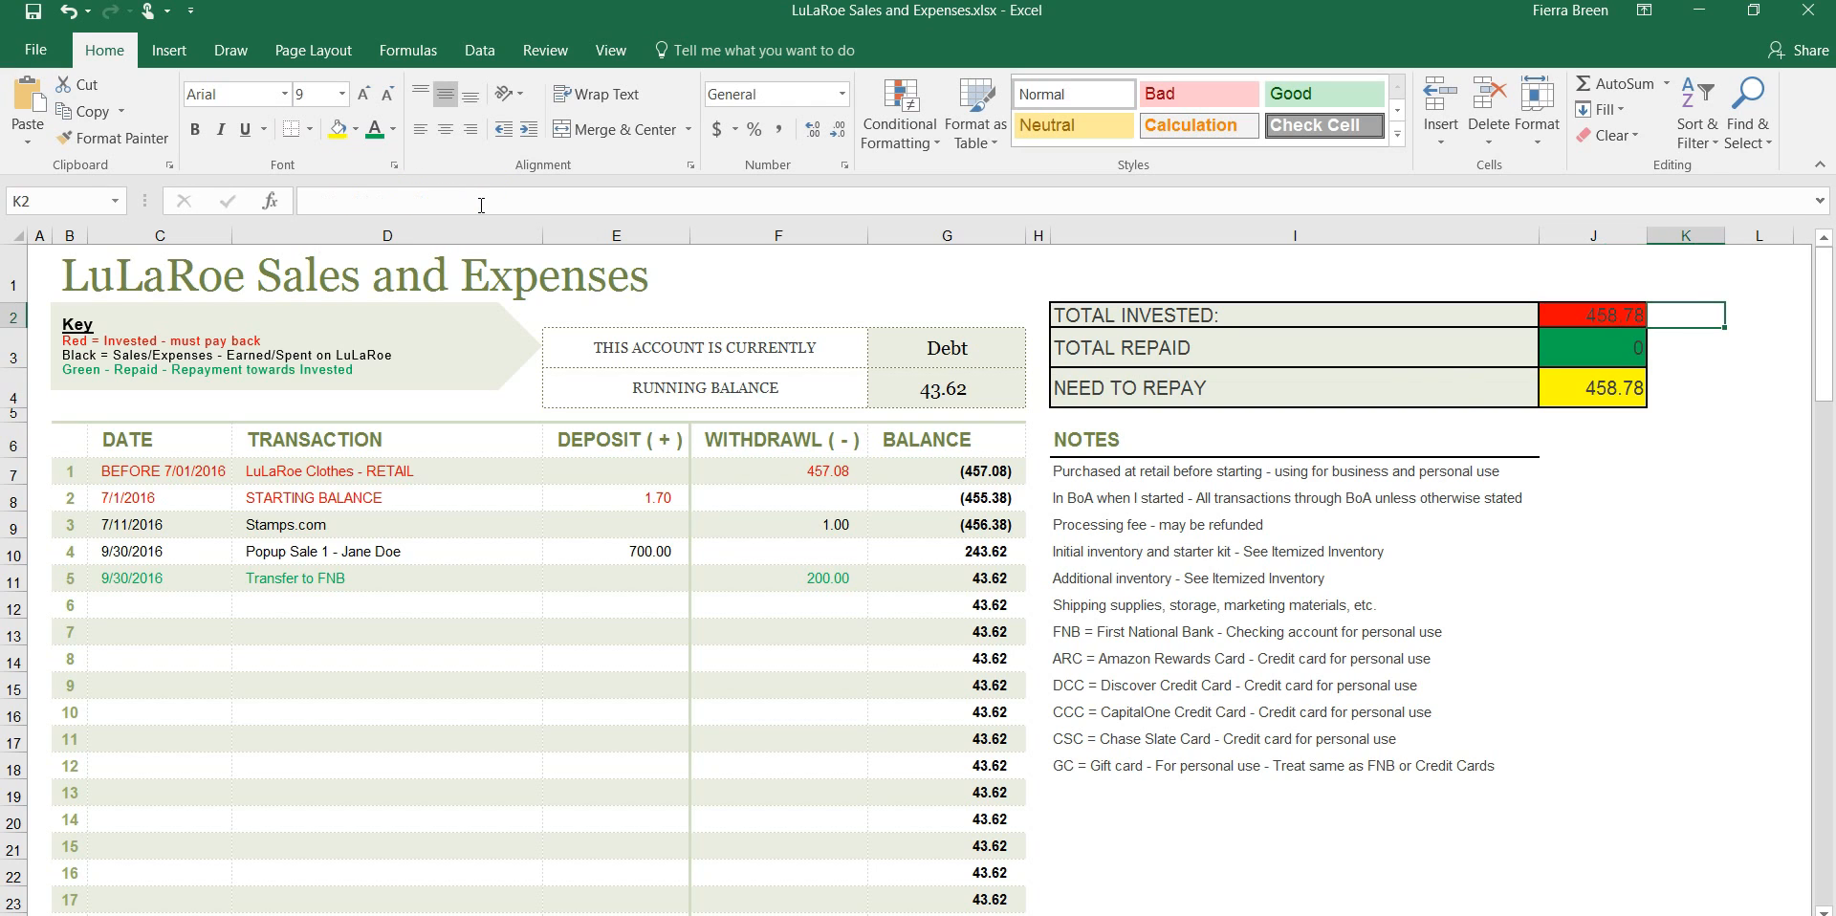
Change the Total Repaid formula in J3 to =SUM(200, 0)
{"action": "left_click", "coordinate": [1605, 351]}
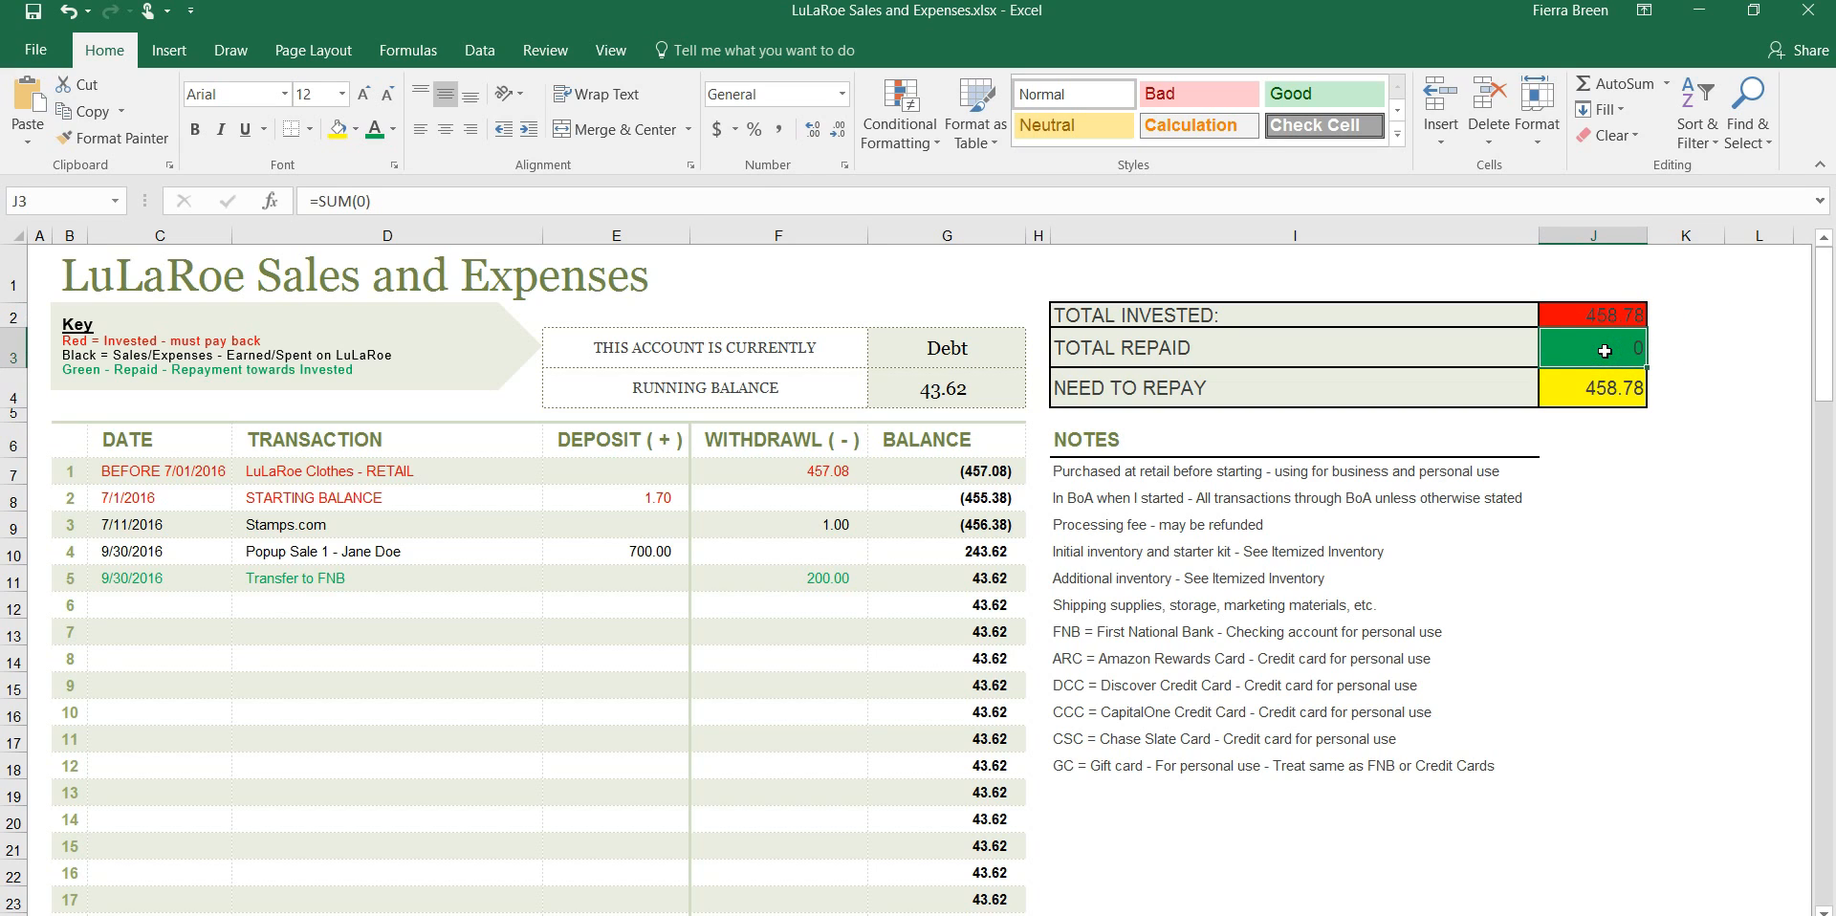
{"action": "left_click", "coordinate": [361, 201]}
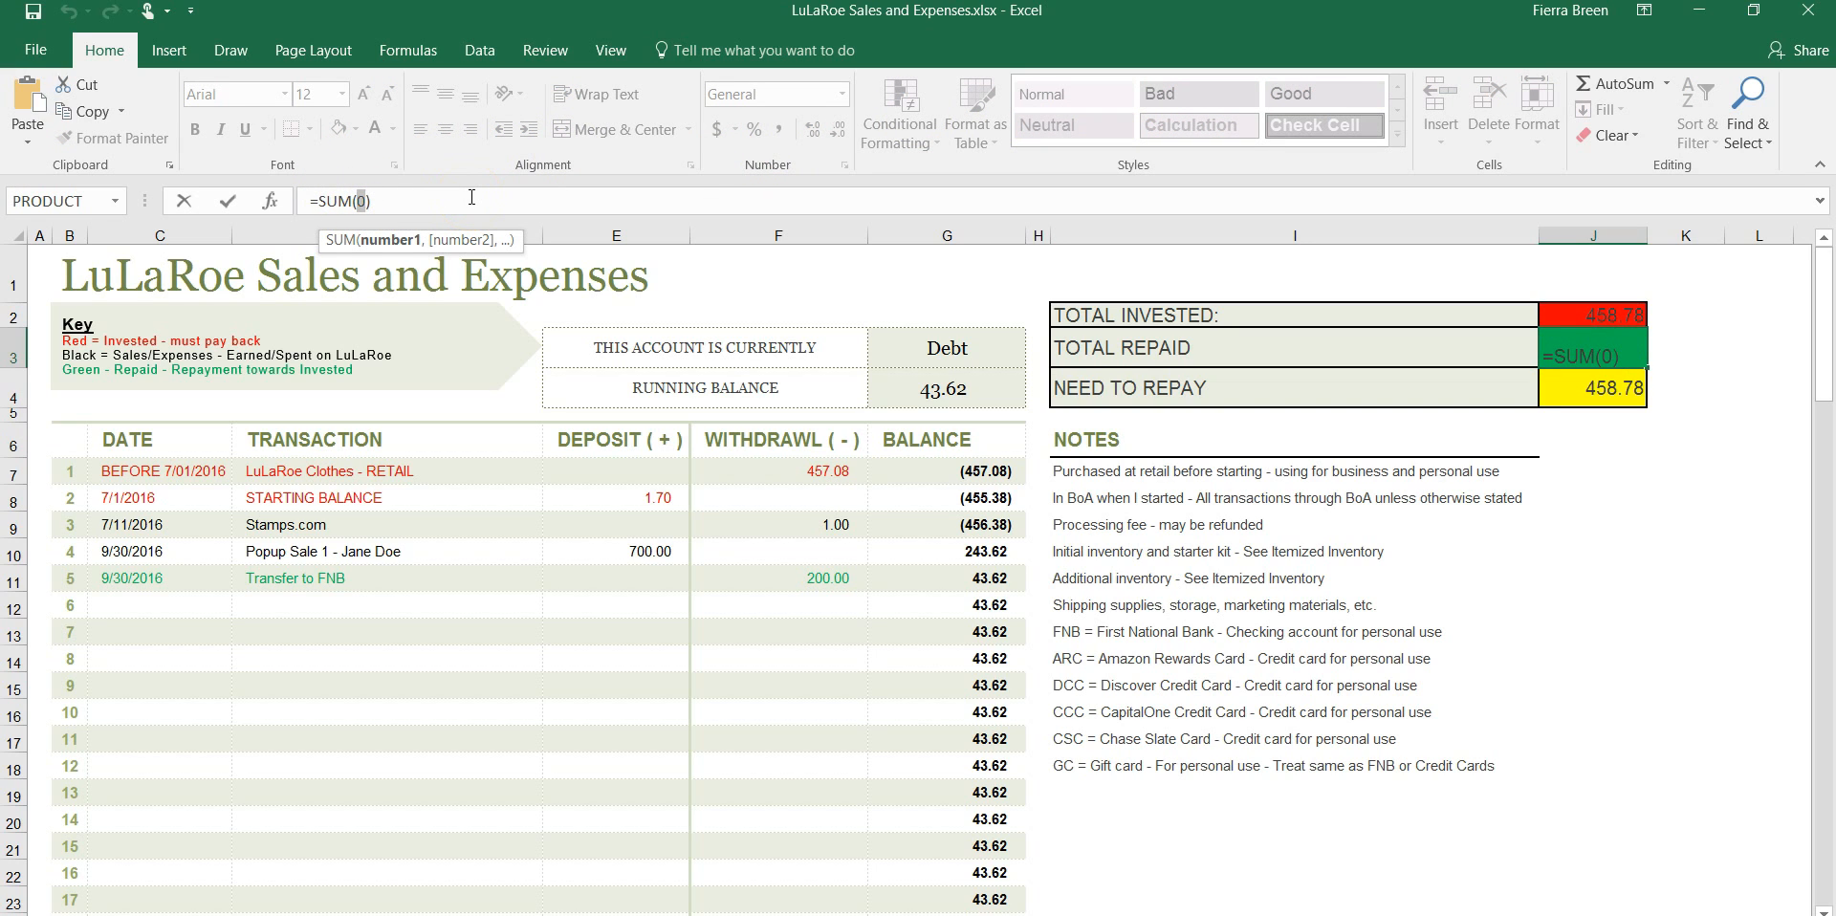
{"action": "type", "text": "200,"}
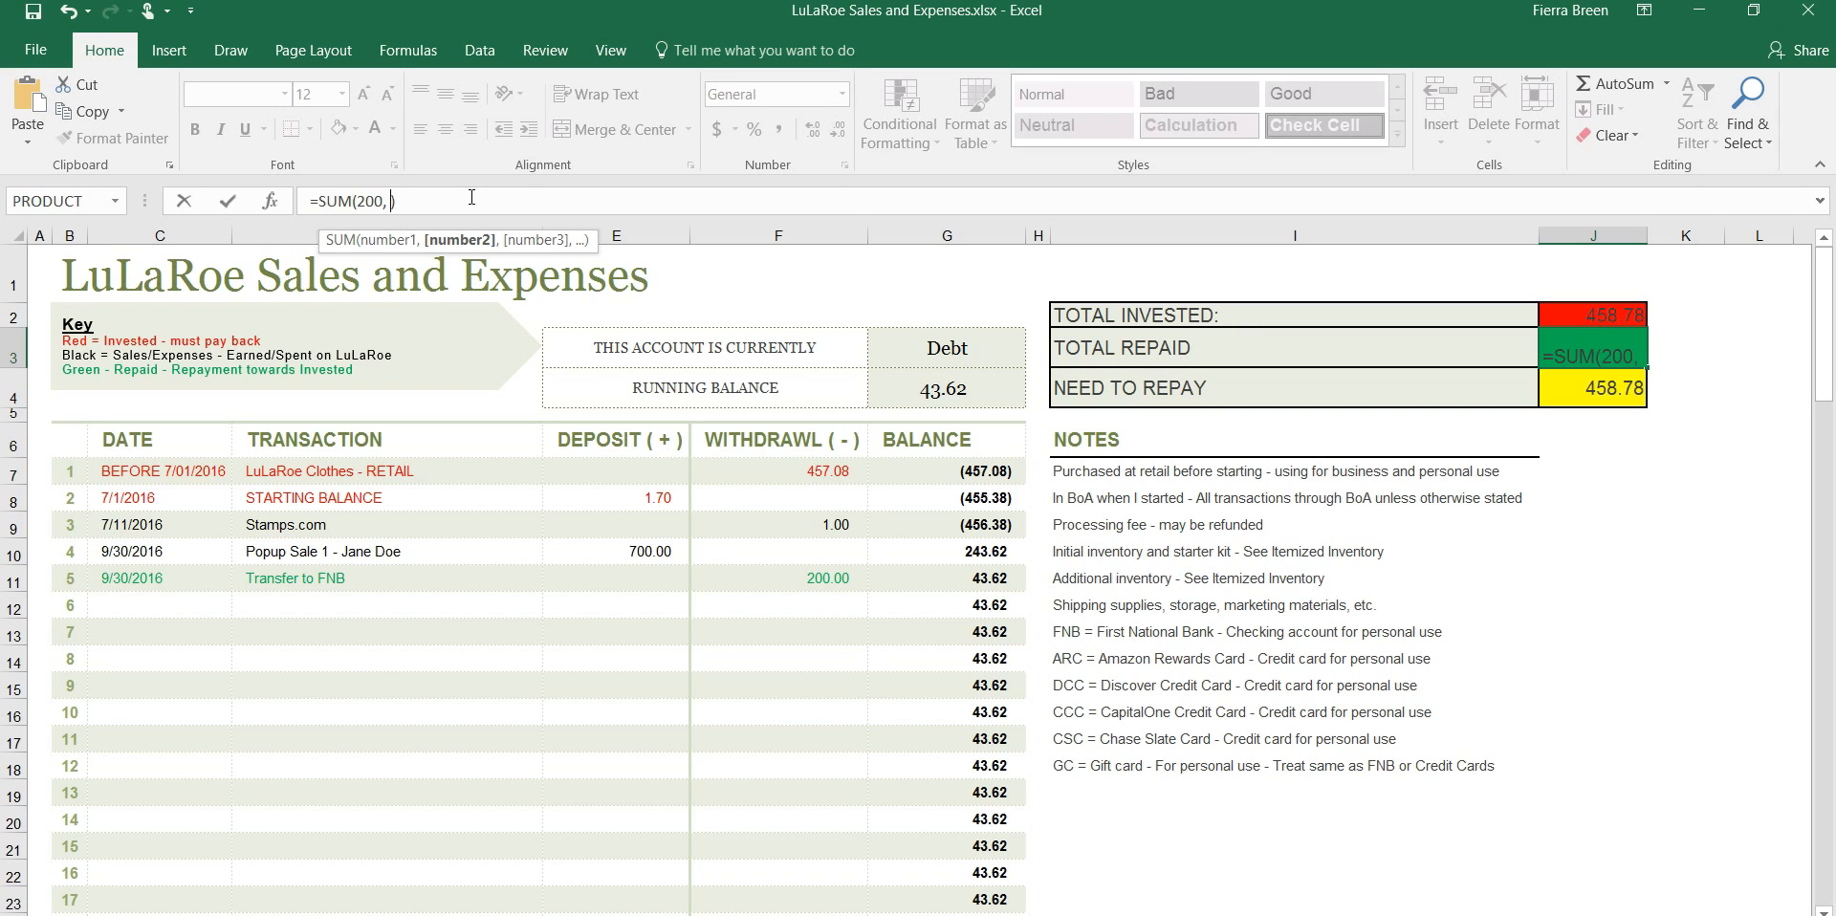
{"action": "type", "text": " 0"}
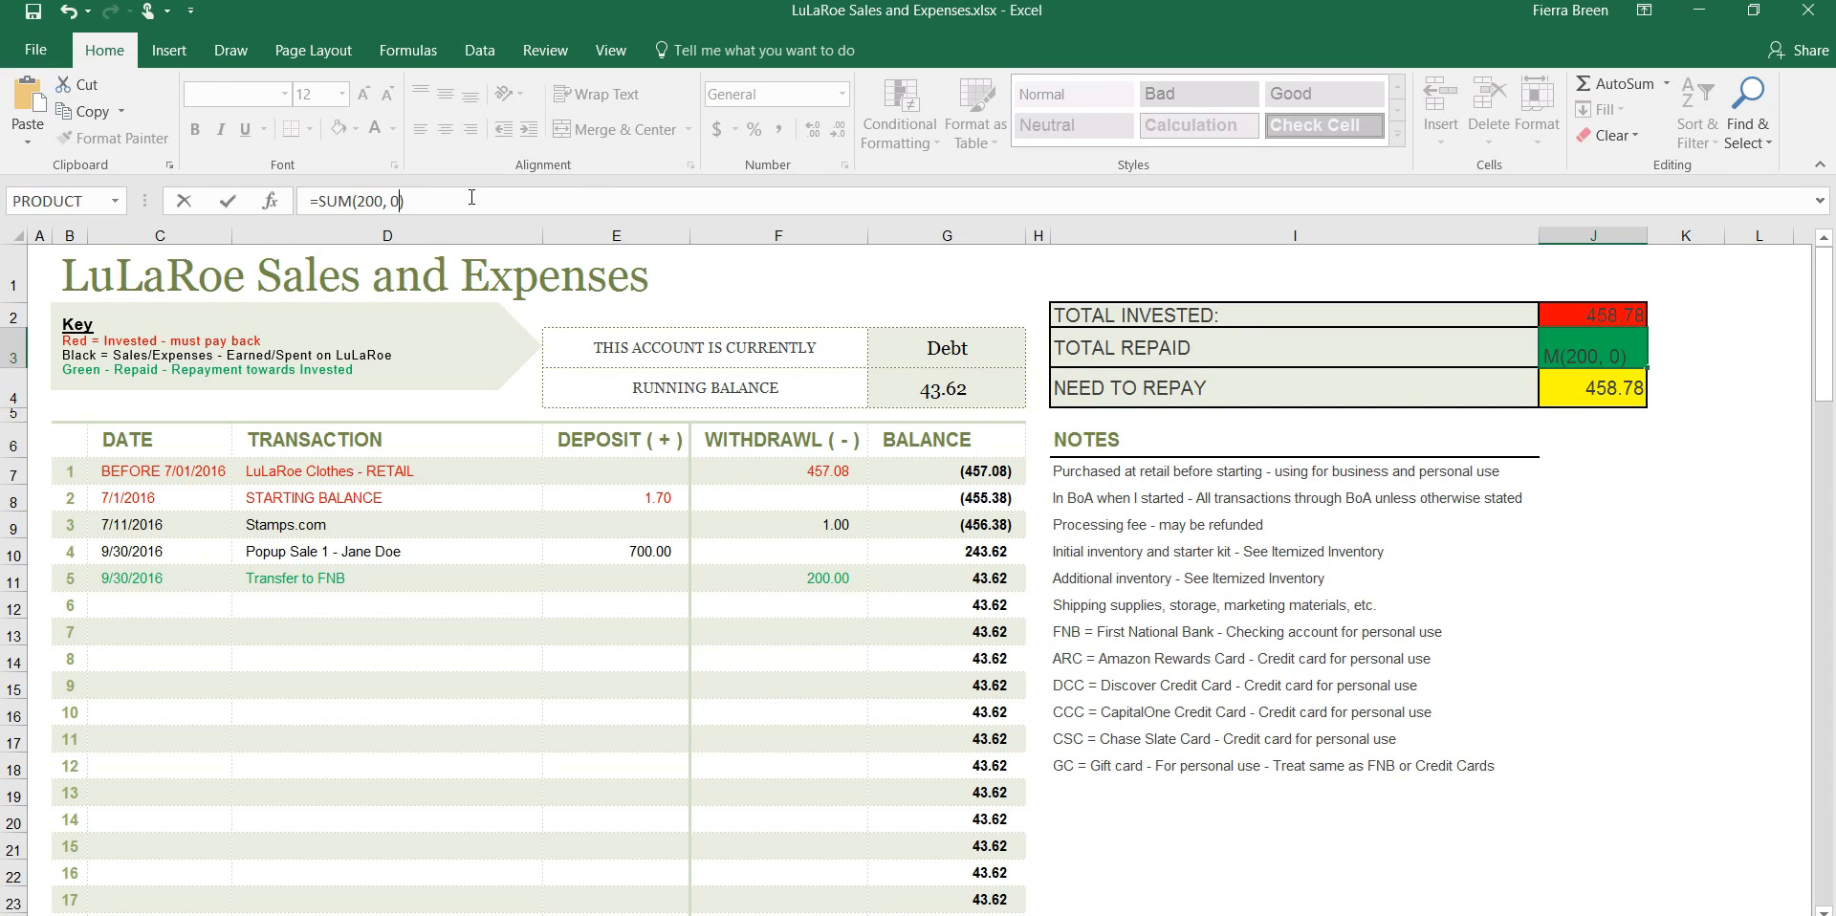
{"action": "key", "text": "Tab"}
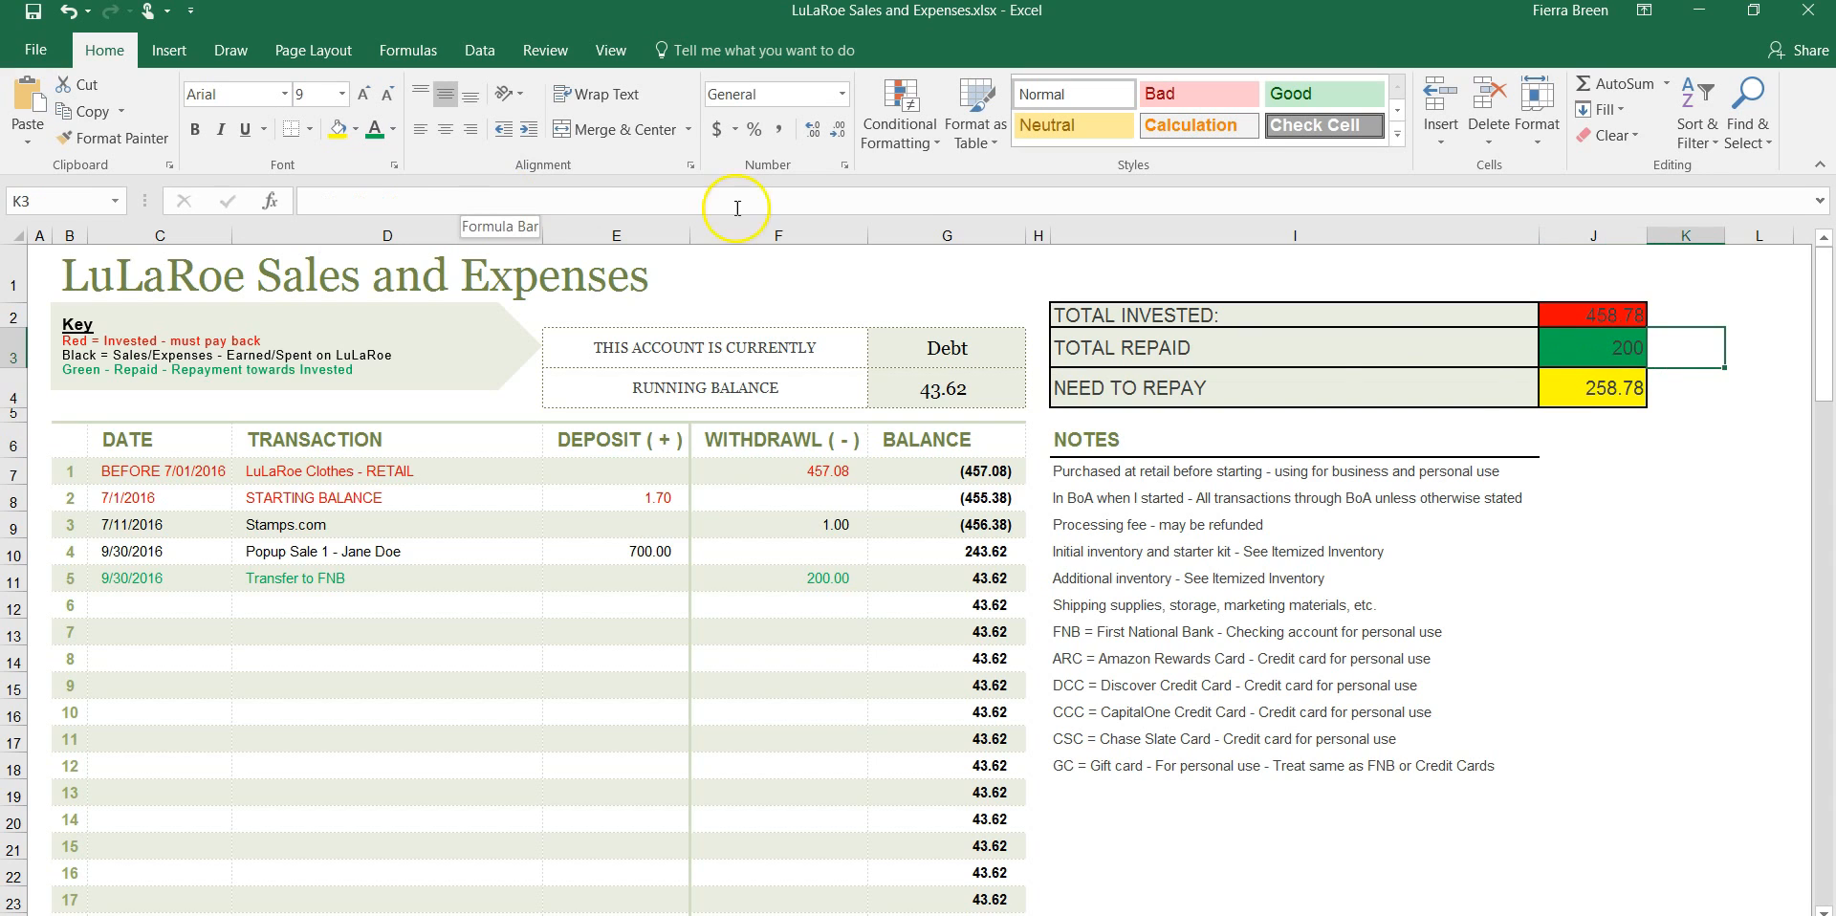
Examine the formulas behind the Need to Repay amount, the running balance and the account status
{"action": "left_click", "coordinate": [1567, 383]}
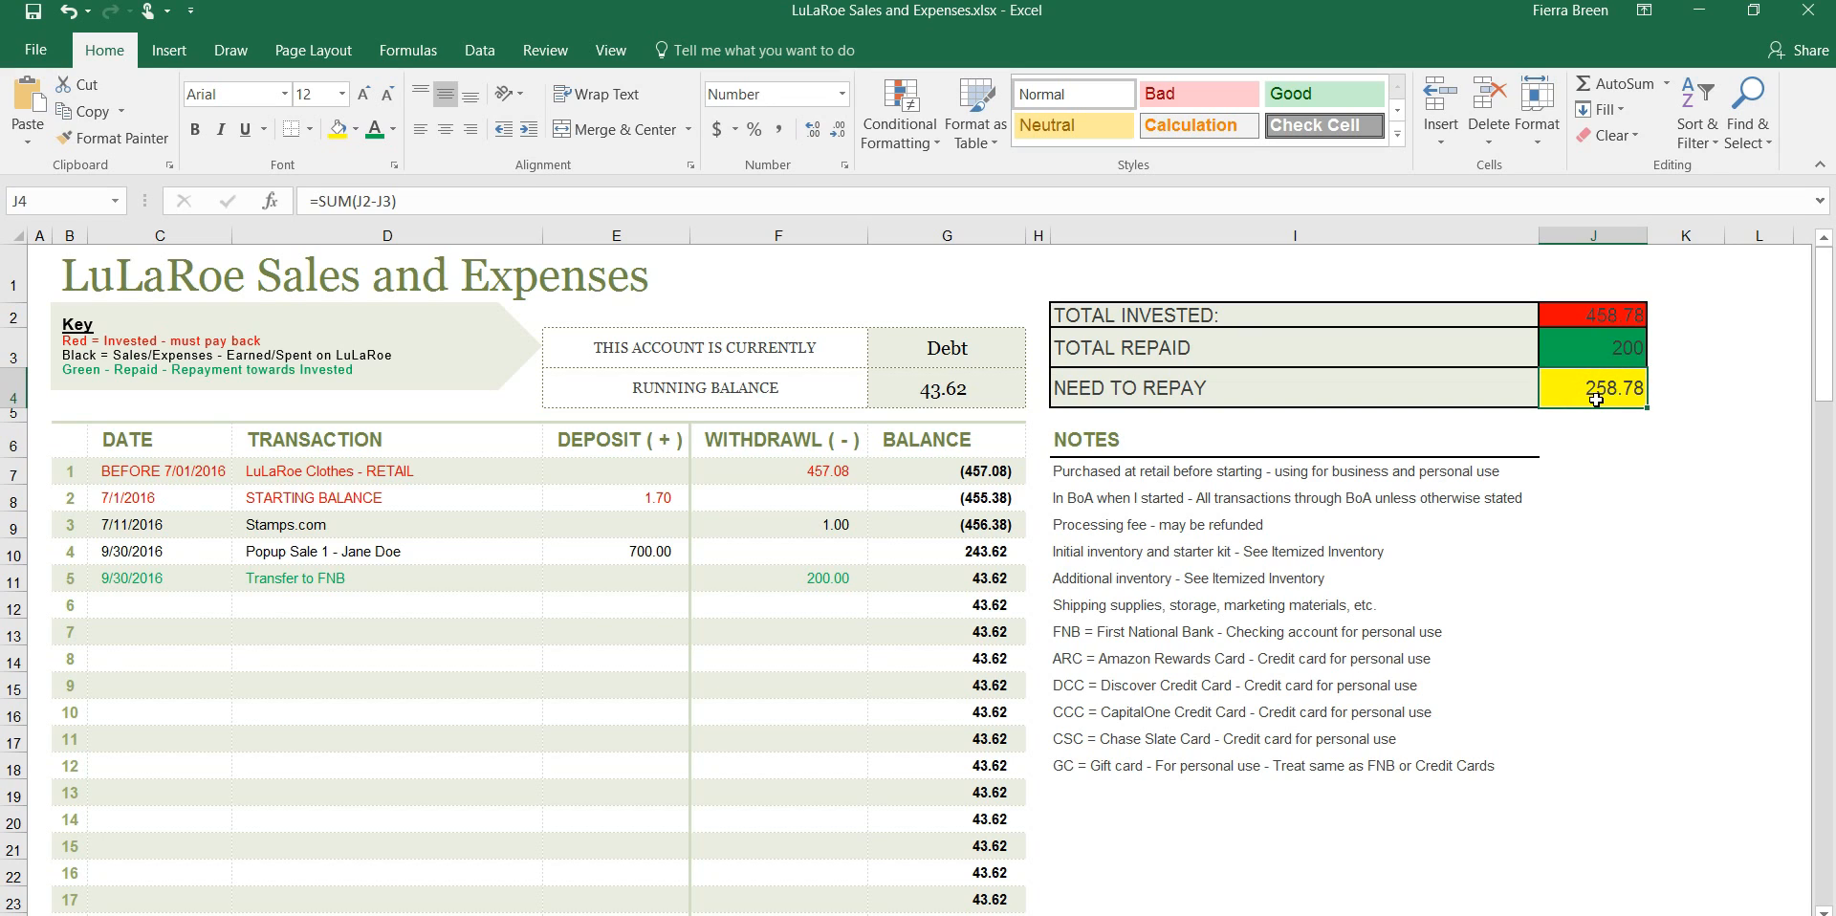
{"action": "left_click", "coordinate": [971, 391]}
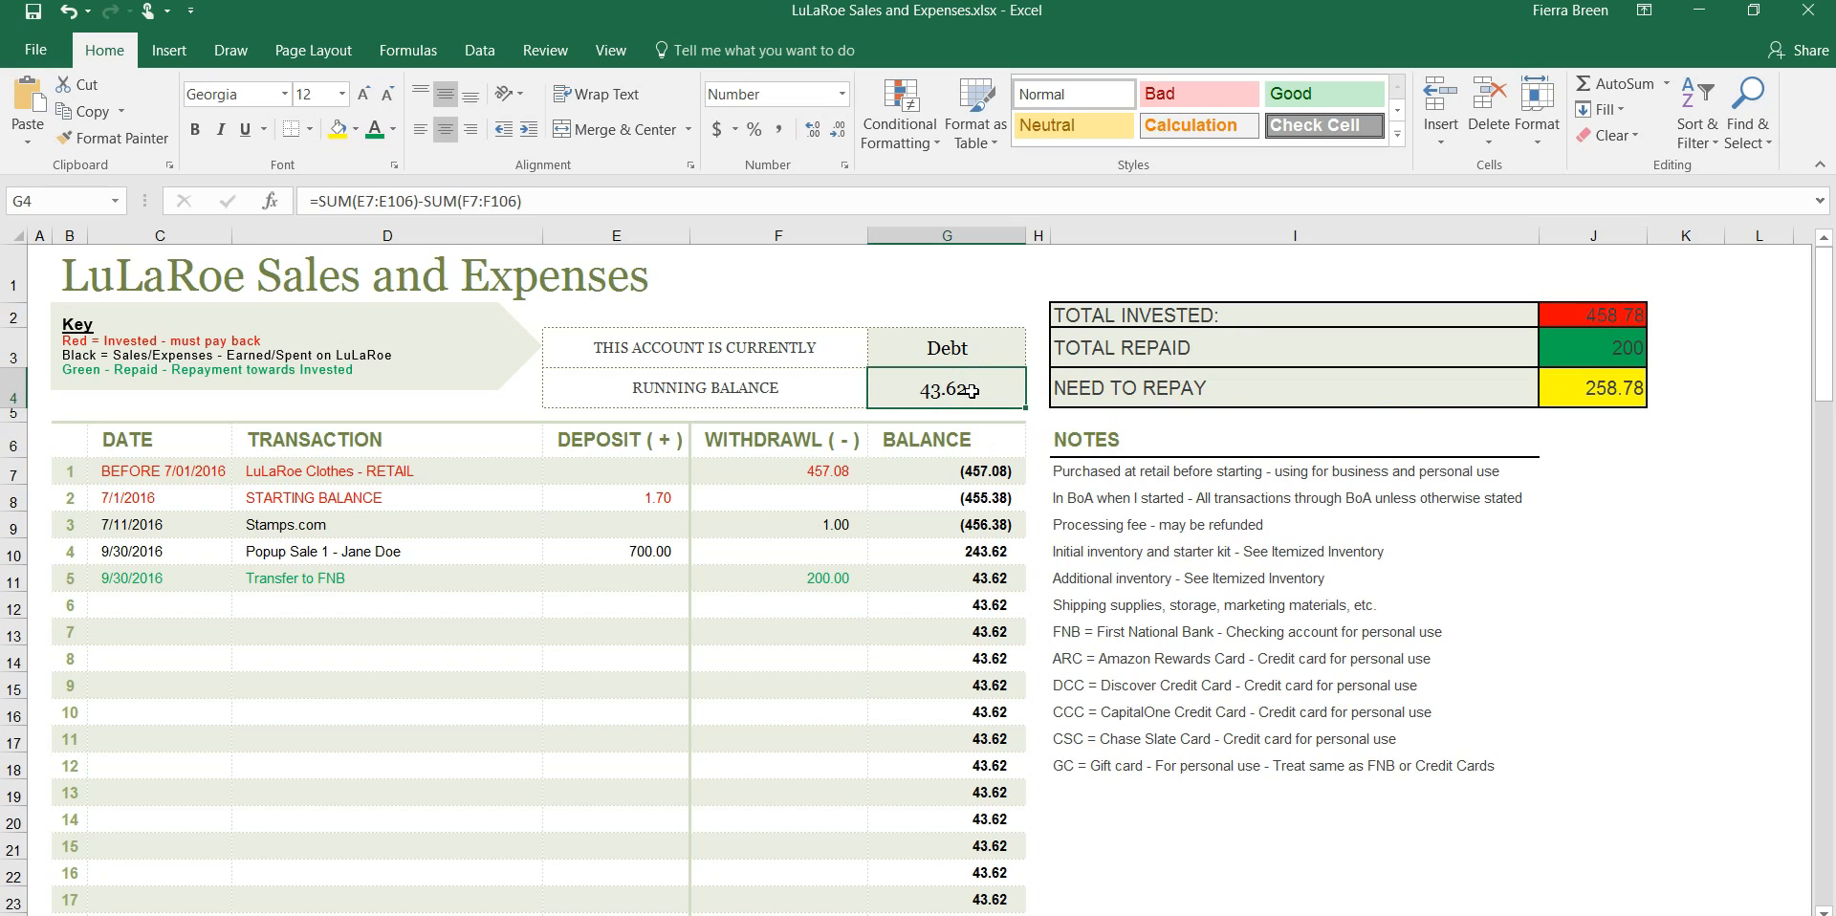
{"action": "left_click", "coordinate": [991, 388]}
{"action": "left_click", "coordinate": [981, 391]}
{"action": "left_click", "coordinate": [975, 350]}
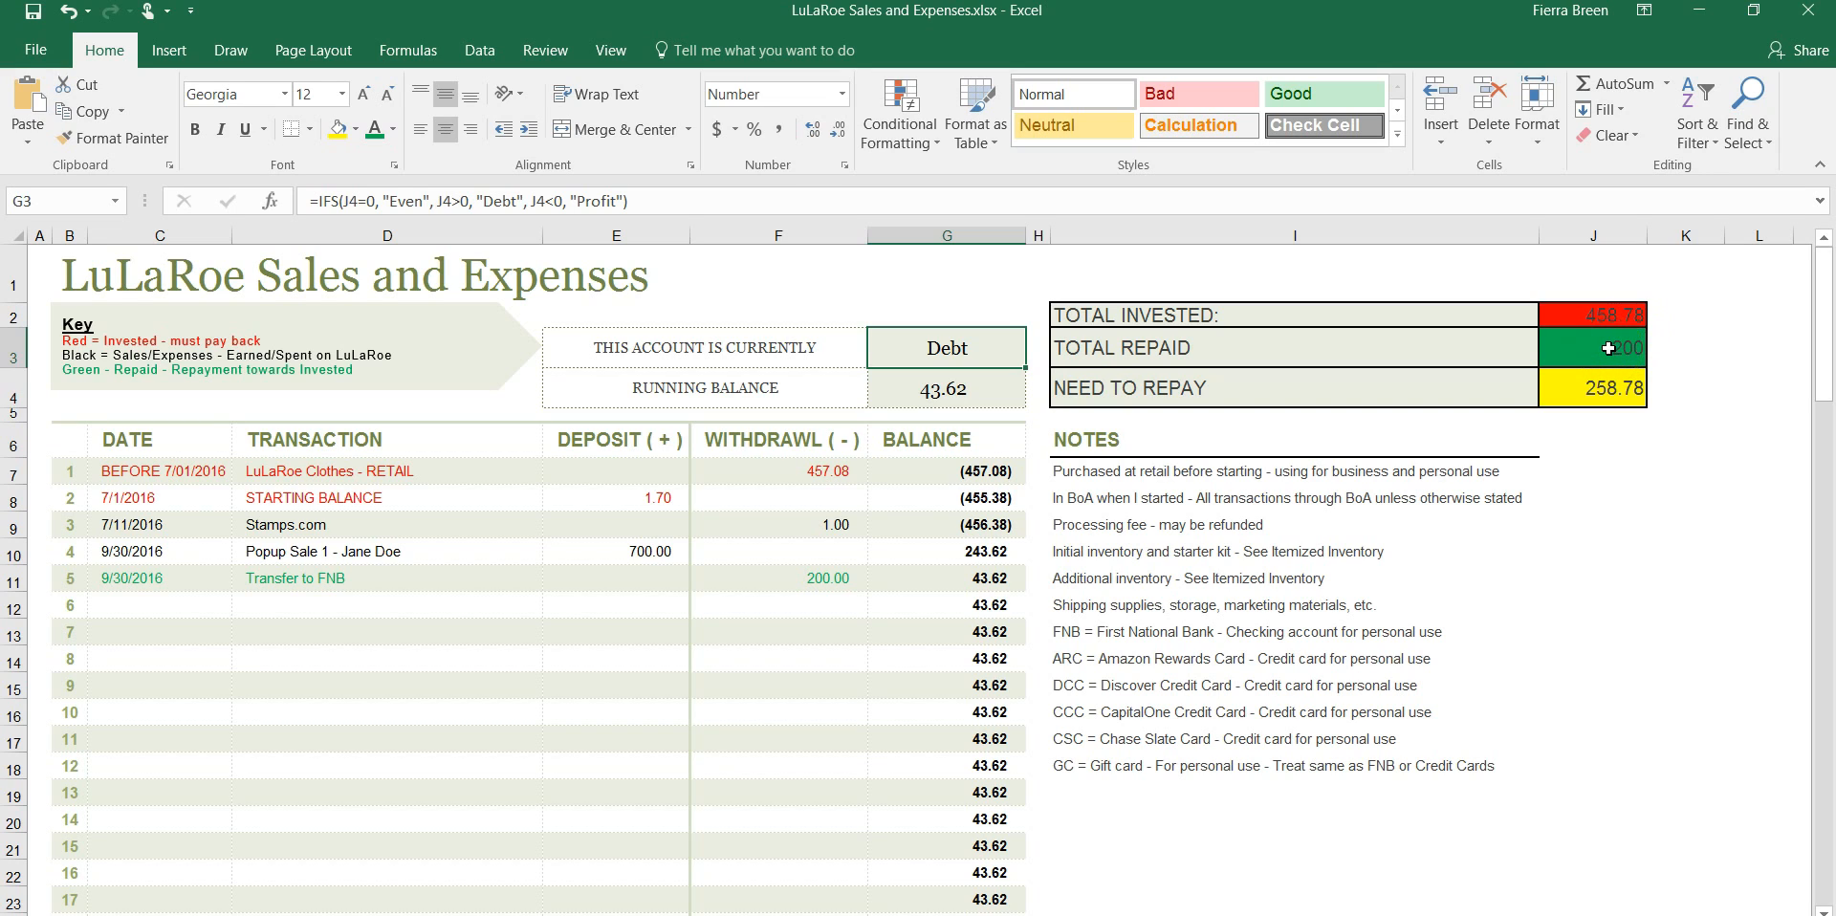
Replace the Total Repaid formula in J3 with the value 700
{"action": "left_click", "coordinate": [1608, 348]}
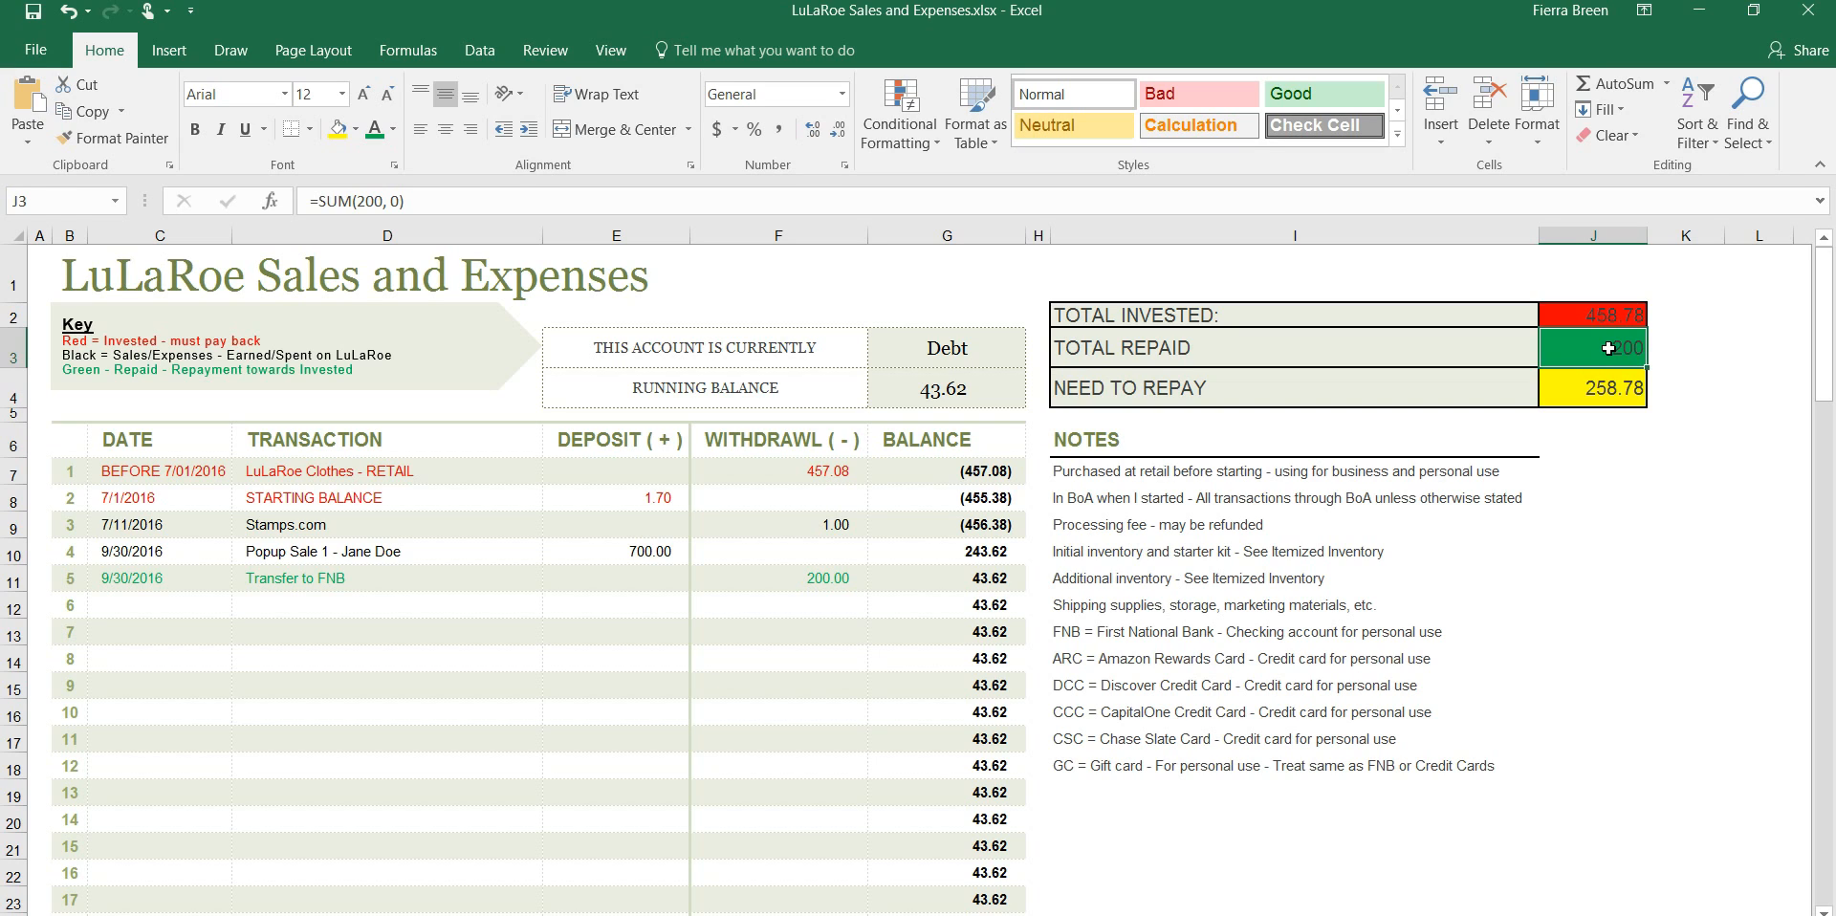
{"action": "type", "text": "700"}
{"action": "key", "text": "Tab"}
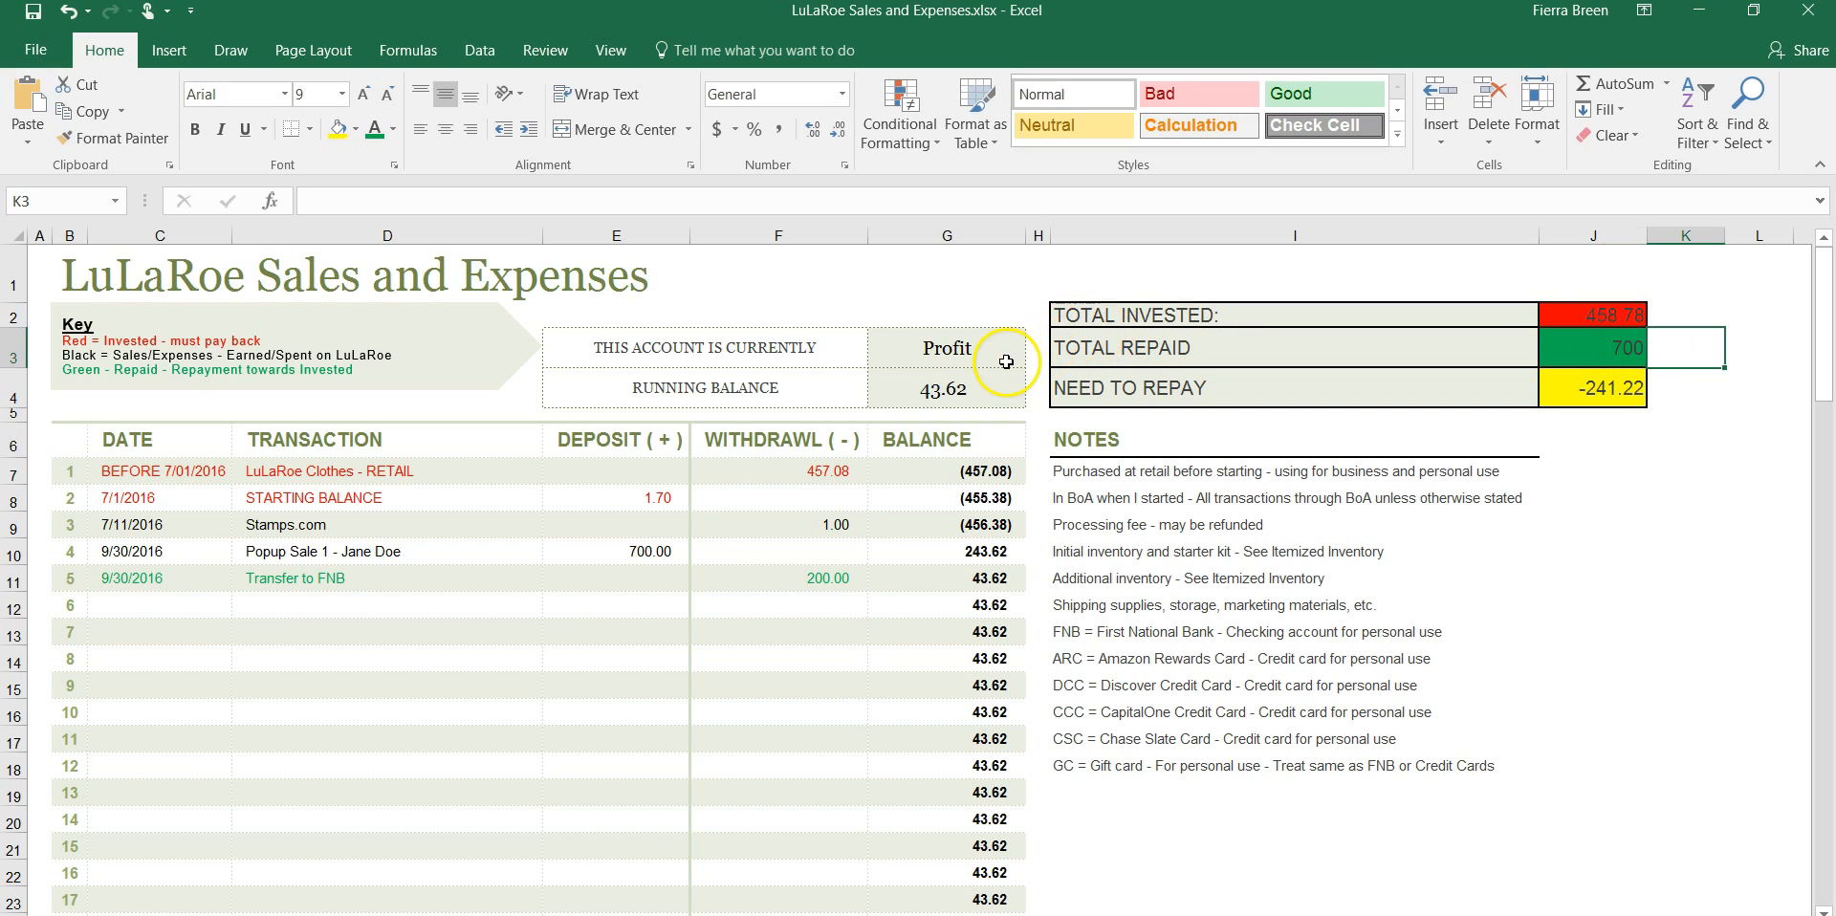
Set the withdrawal of the FNB transfer to 700 and the deposit of the popup sale to 1500
{"action": "left_click", "coordinate": [822, 579]}
{"action": "type", "text": "700"}
{"action": "key", "text": "Tab"}
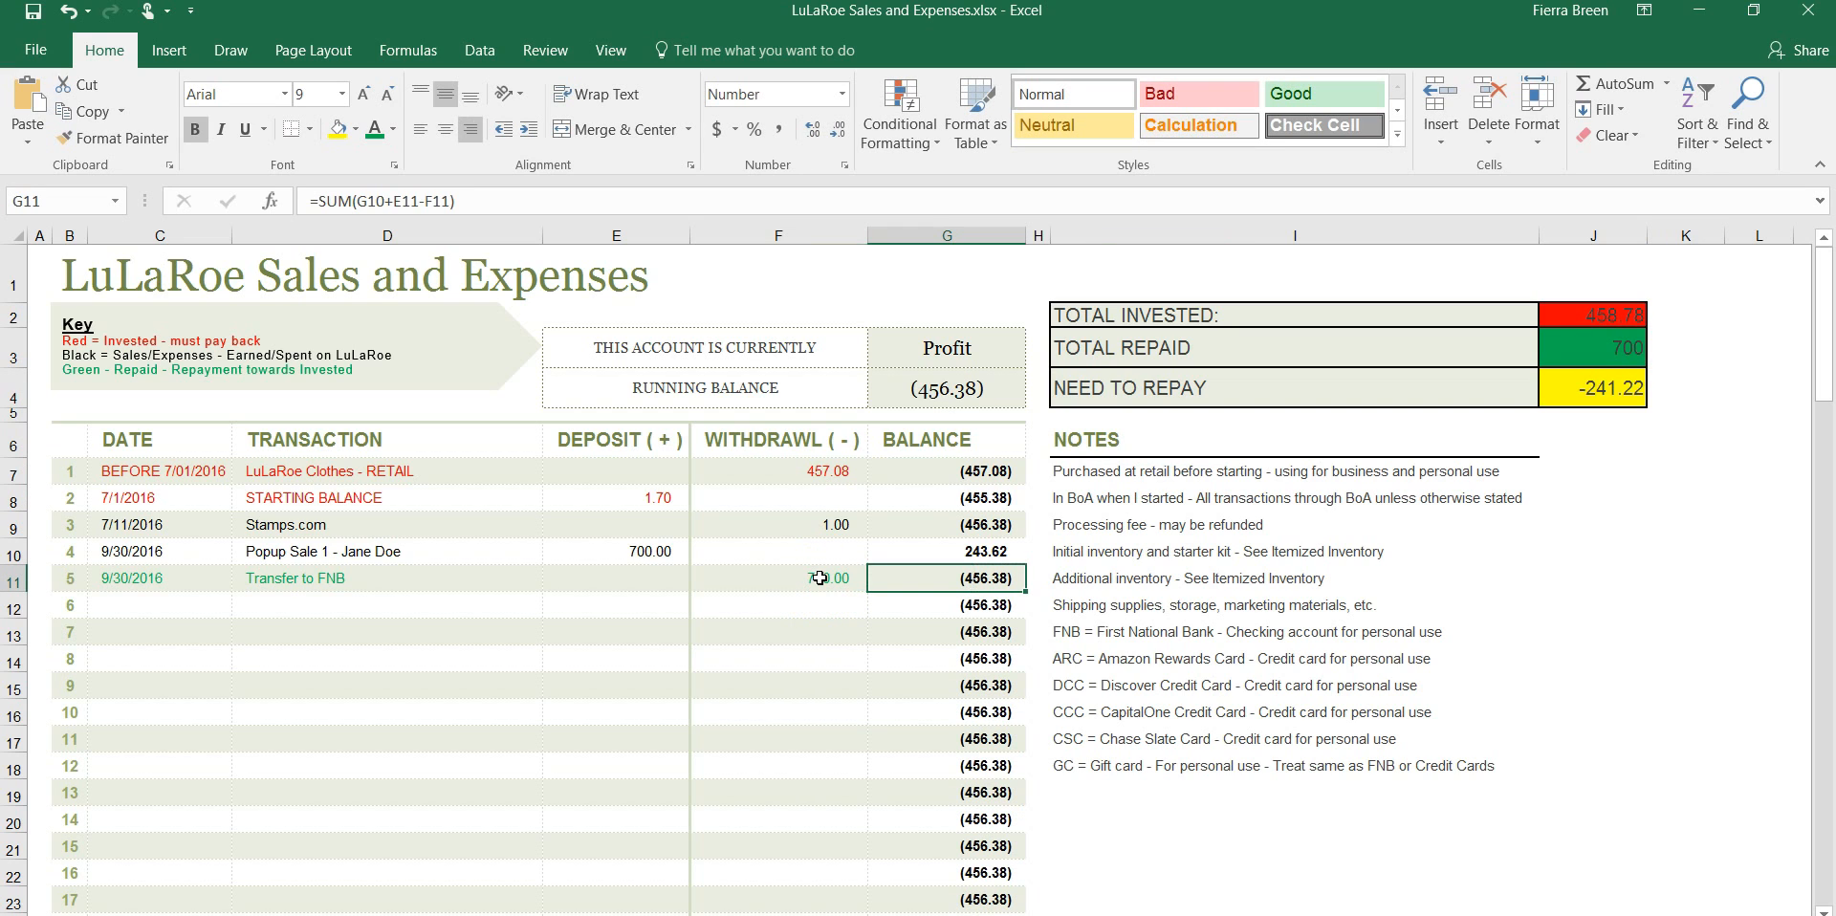
{"action": "left_click", "coordinate": [631, 552]}
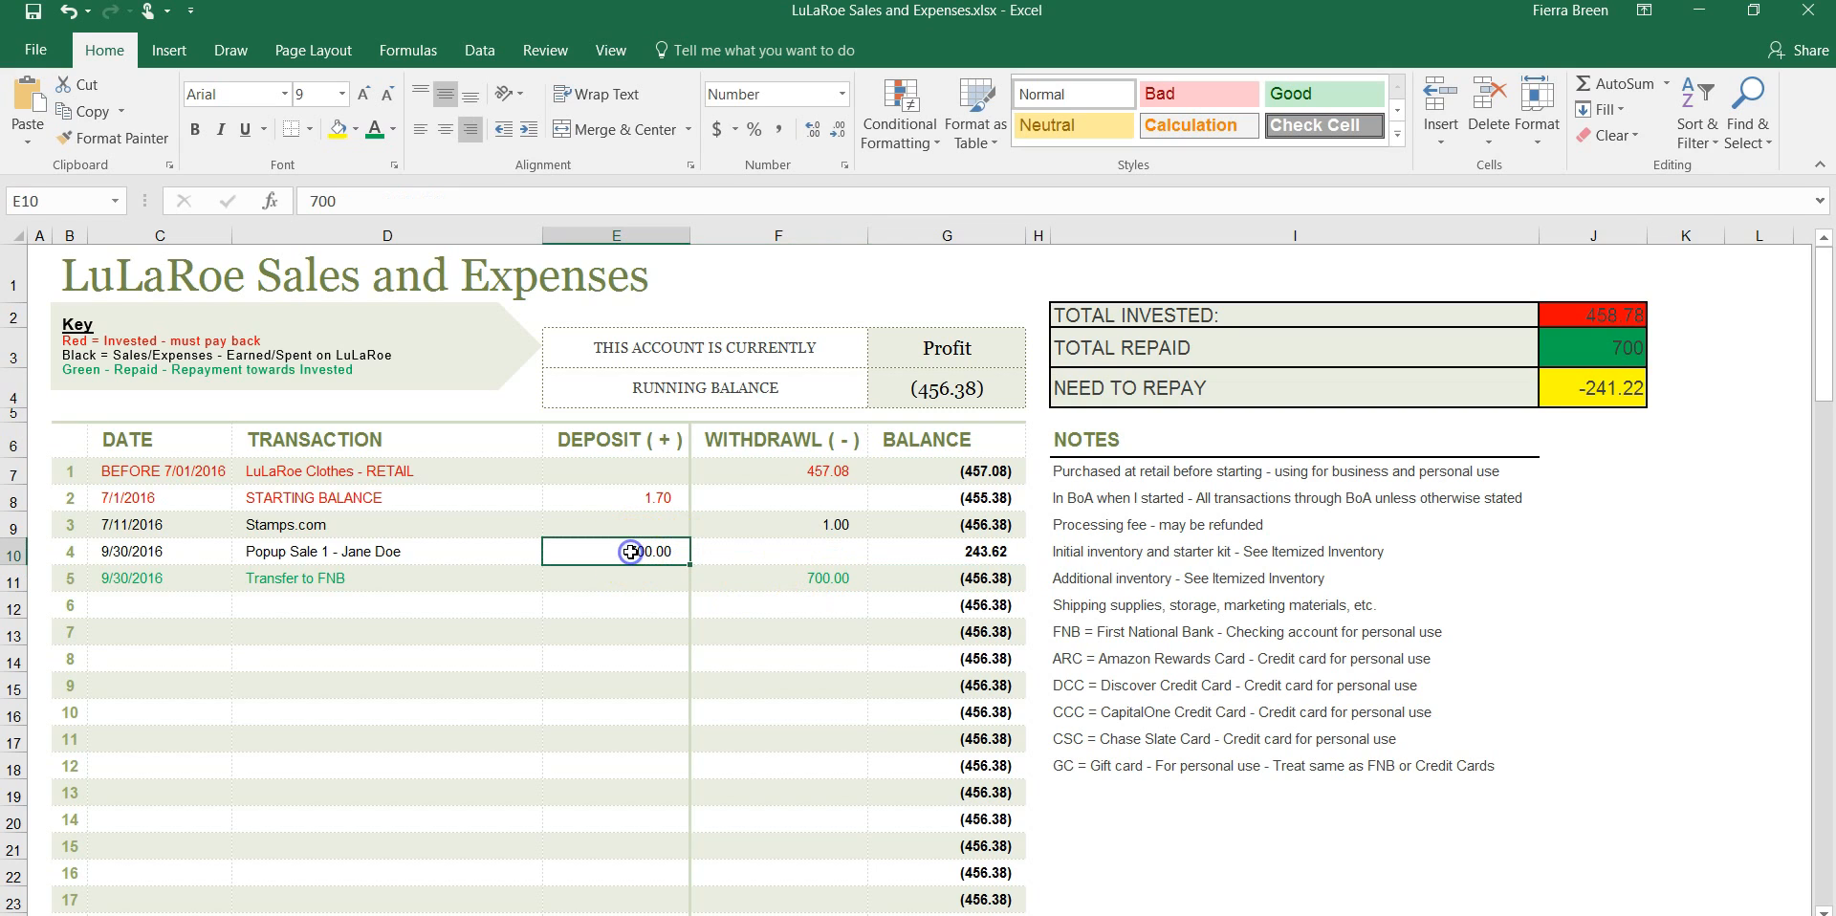
{"action": "type", "text": "1500"}
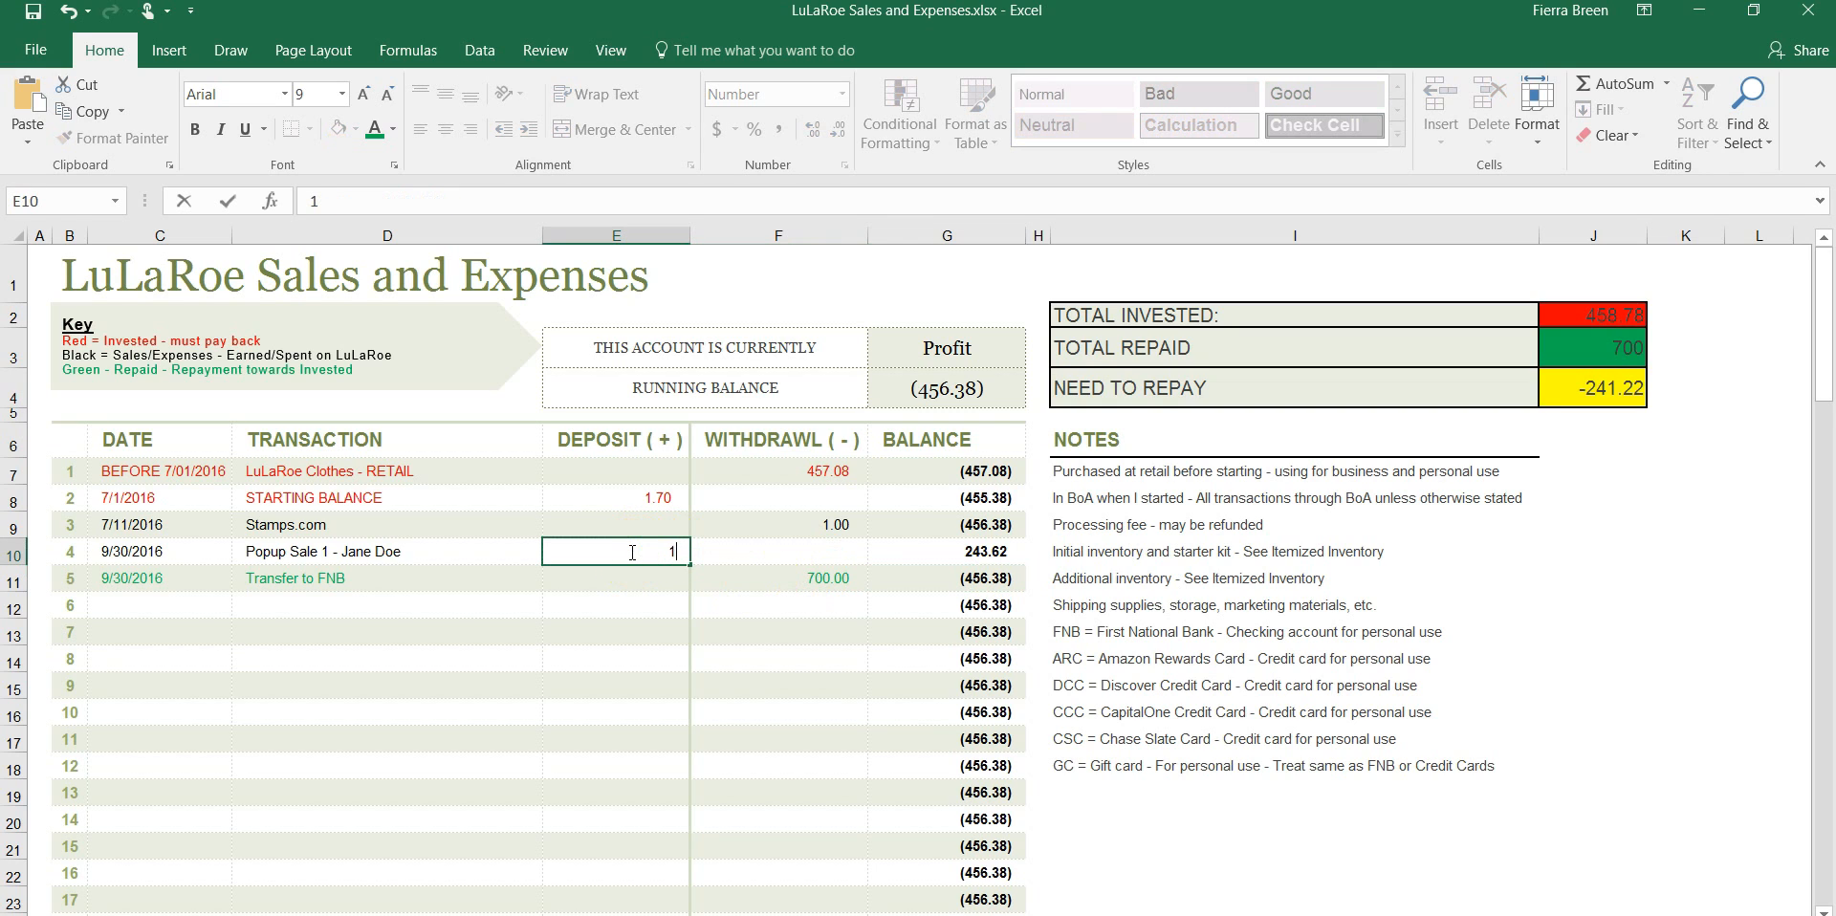
{"action": "key", "text": "Tab"}
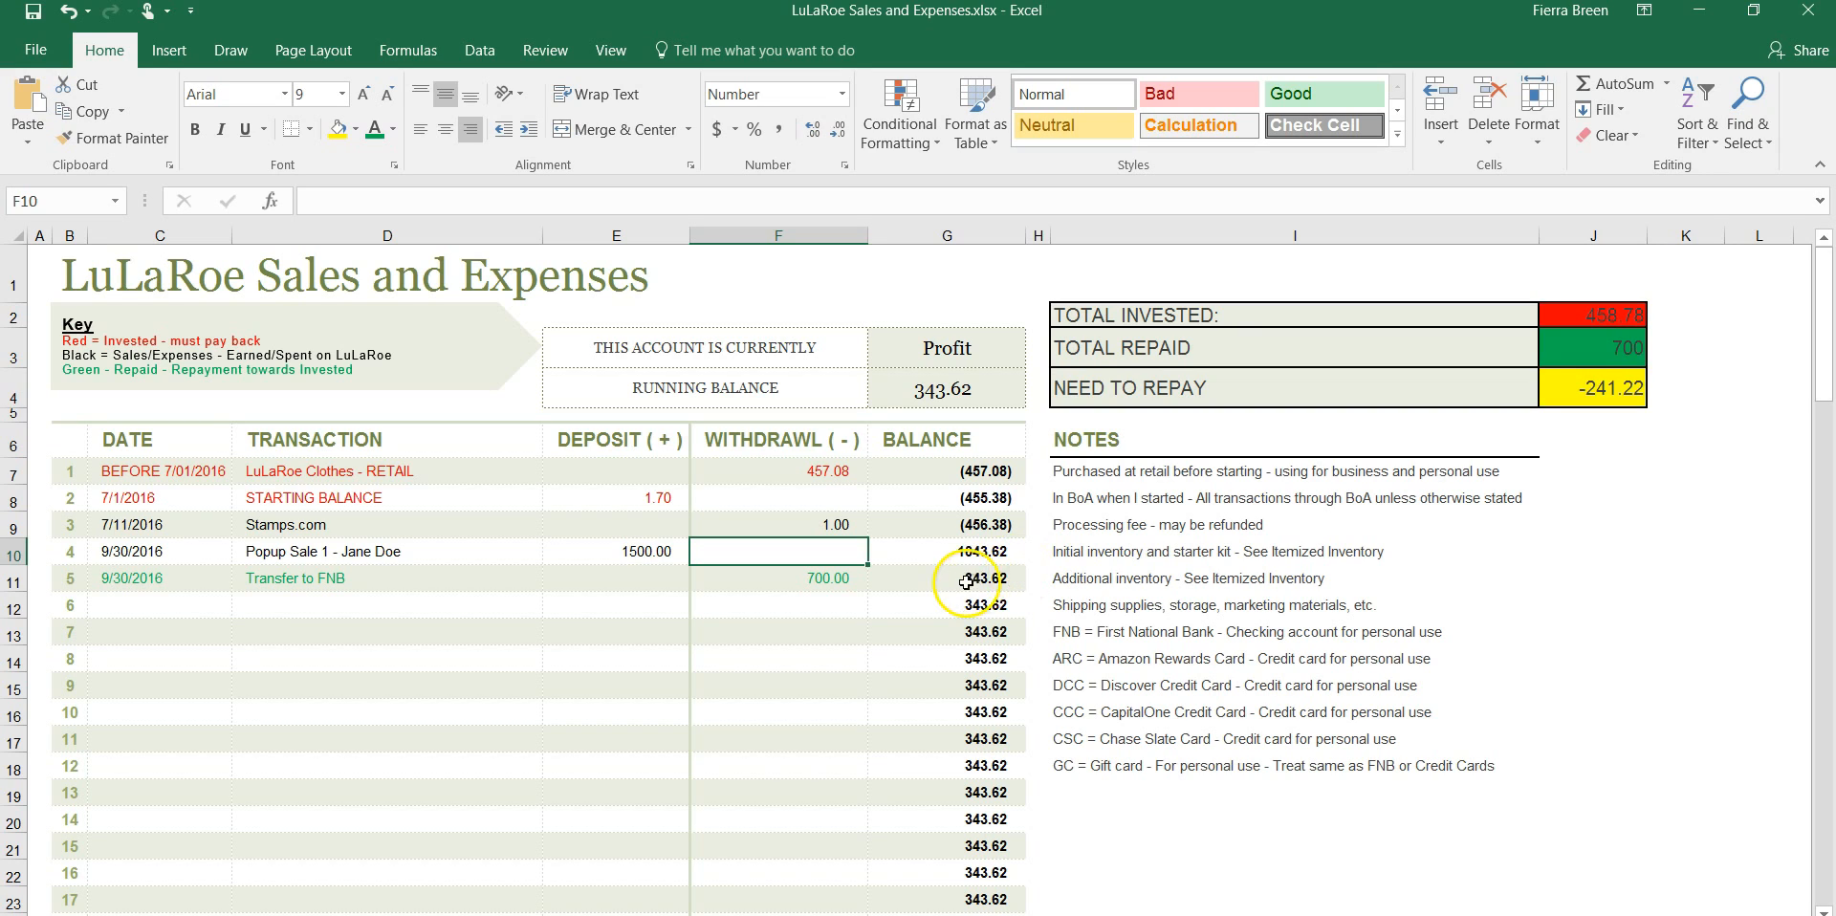
Examine the formulas behind the running balance in G4 and the row balance in G12
{"action": "left_click", "coordinate": [925, 392]}
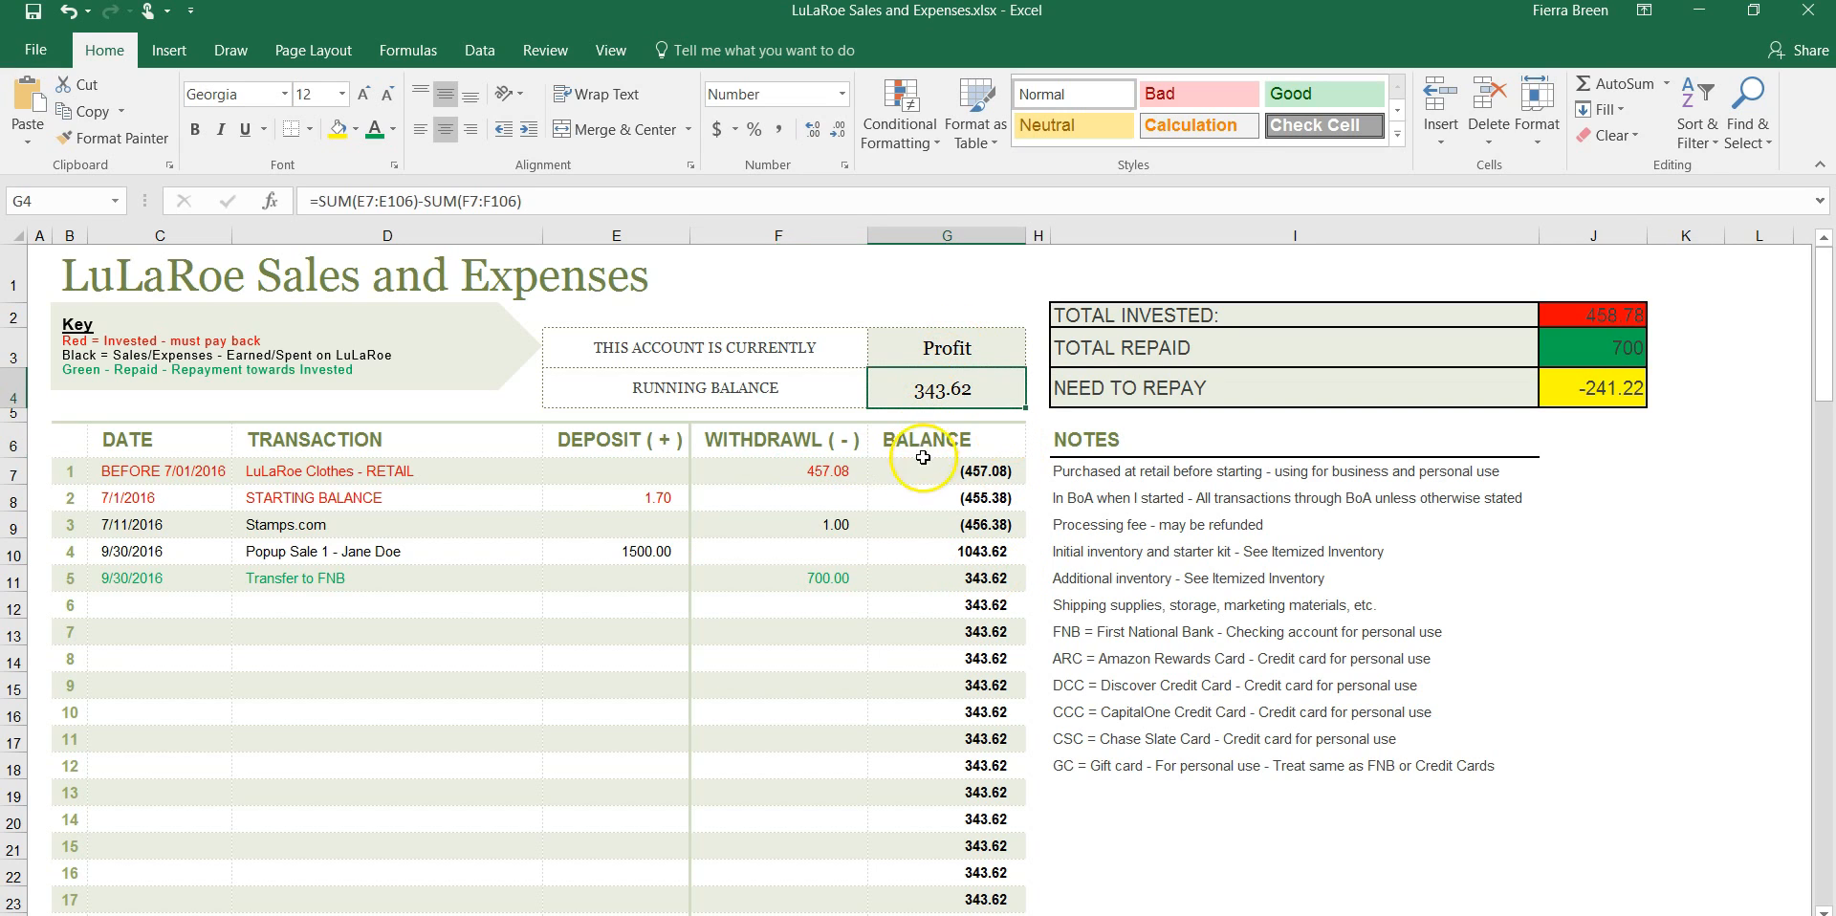
{"action": "double_click", "coordinate": [914, 610]}
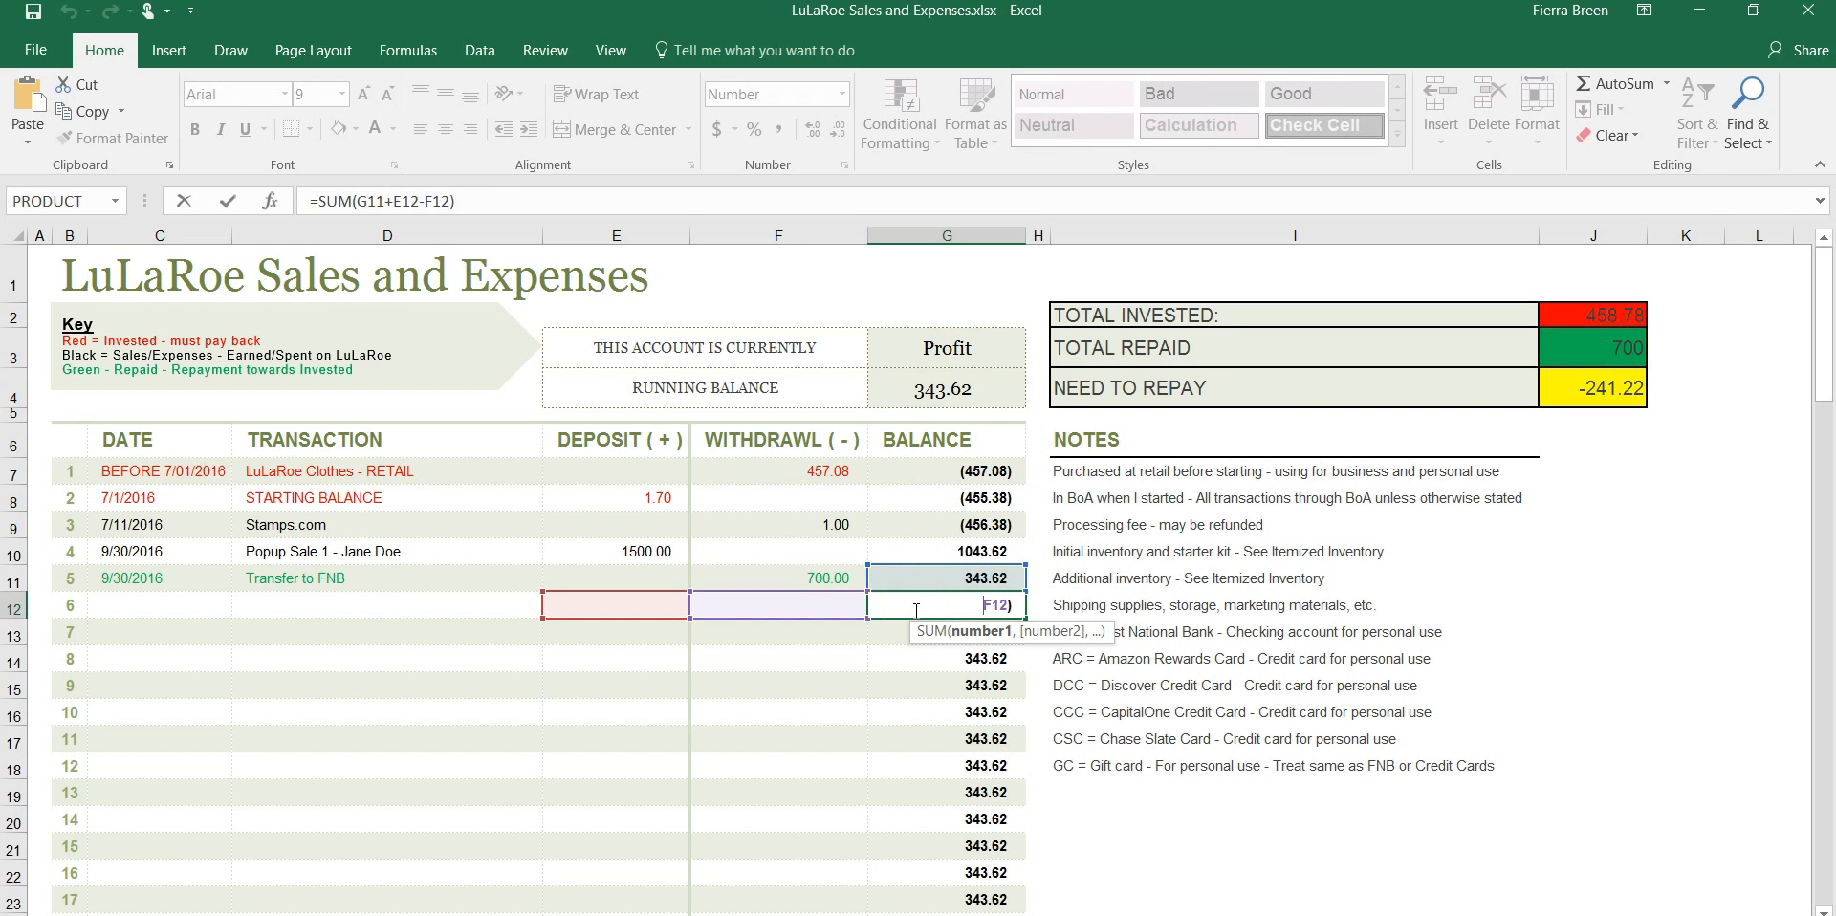
{"action": "key", "text": "Tab"}
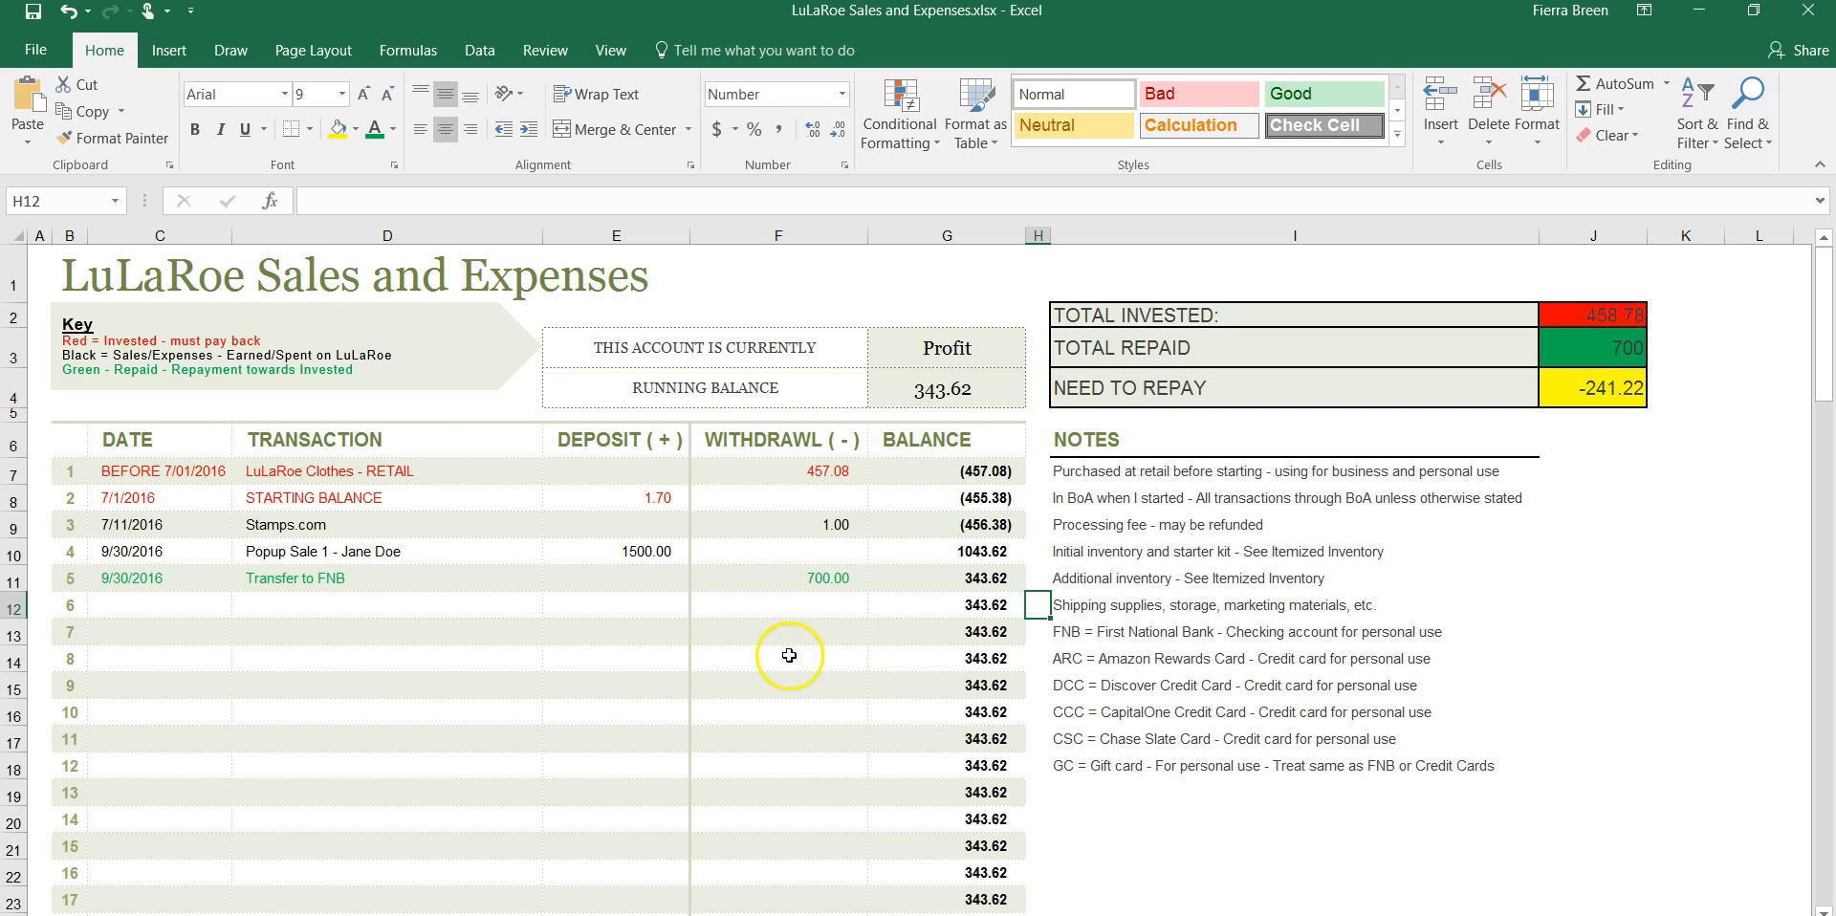
Switch to the Downloads folder in File Explorer and open the workbook LuLaRoe Sales and Expenses - Copy.xlsx
{"action": "key", "text": "alt+Tab"}
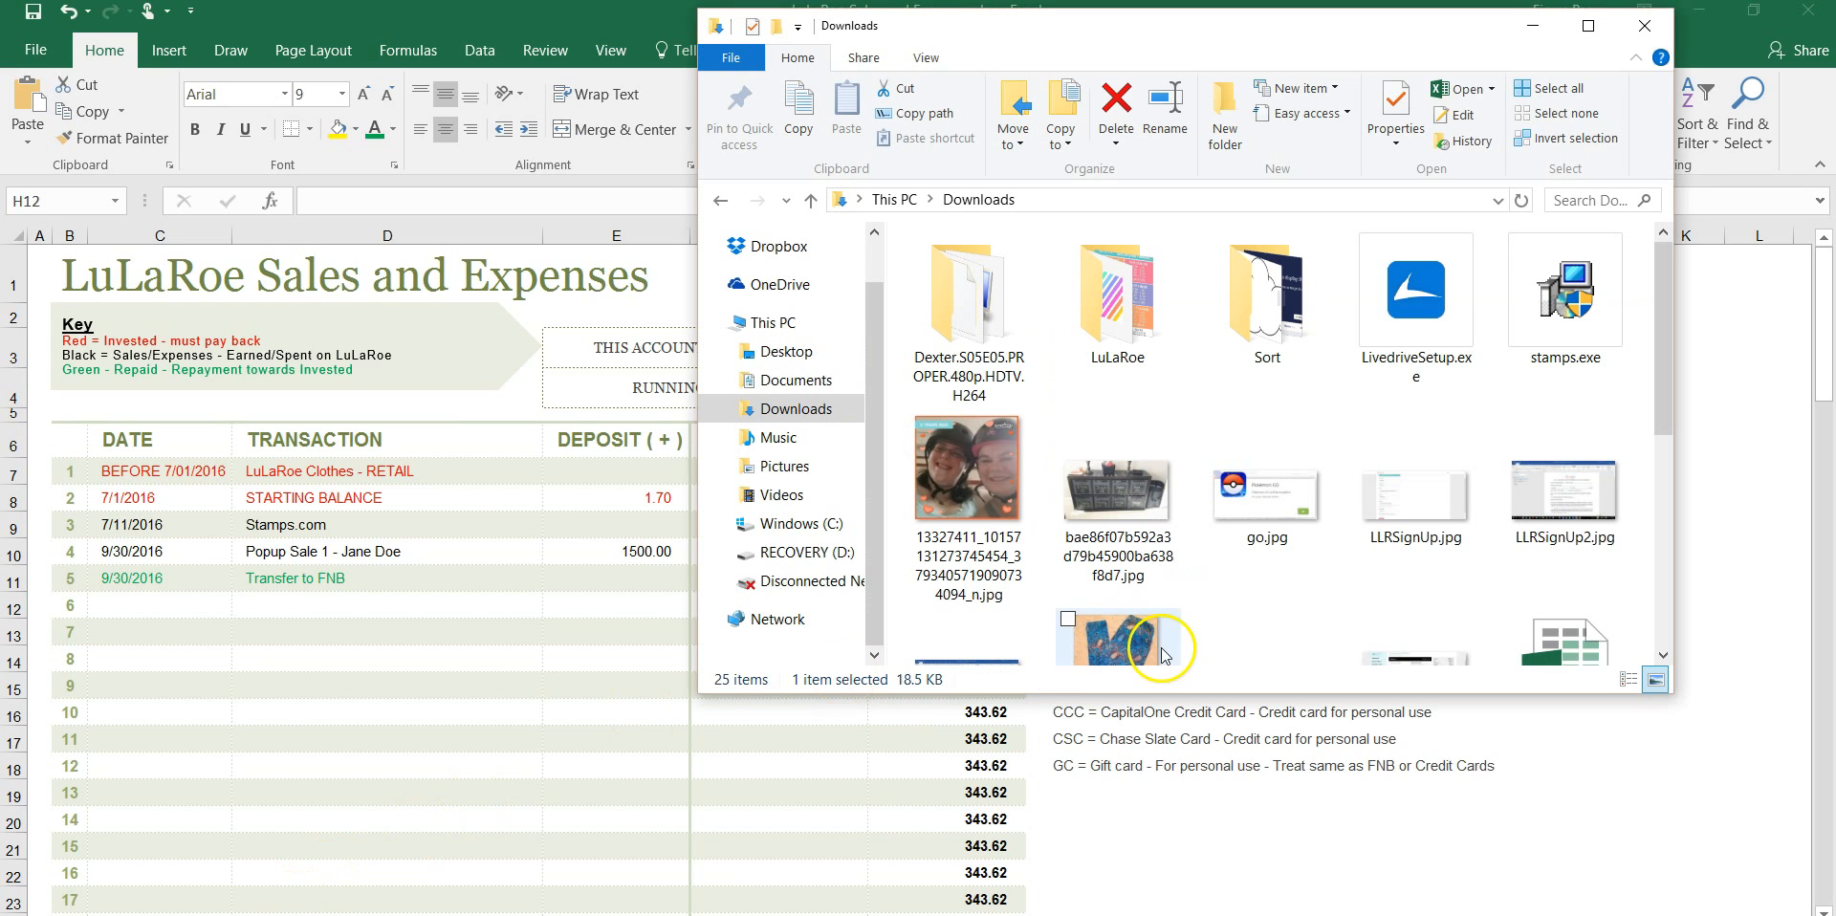
{"action": "left_click_drag", "start_coordinate": [1662, 349], "coordinate": [1671, 543]}
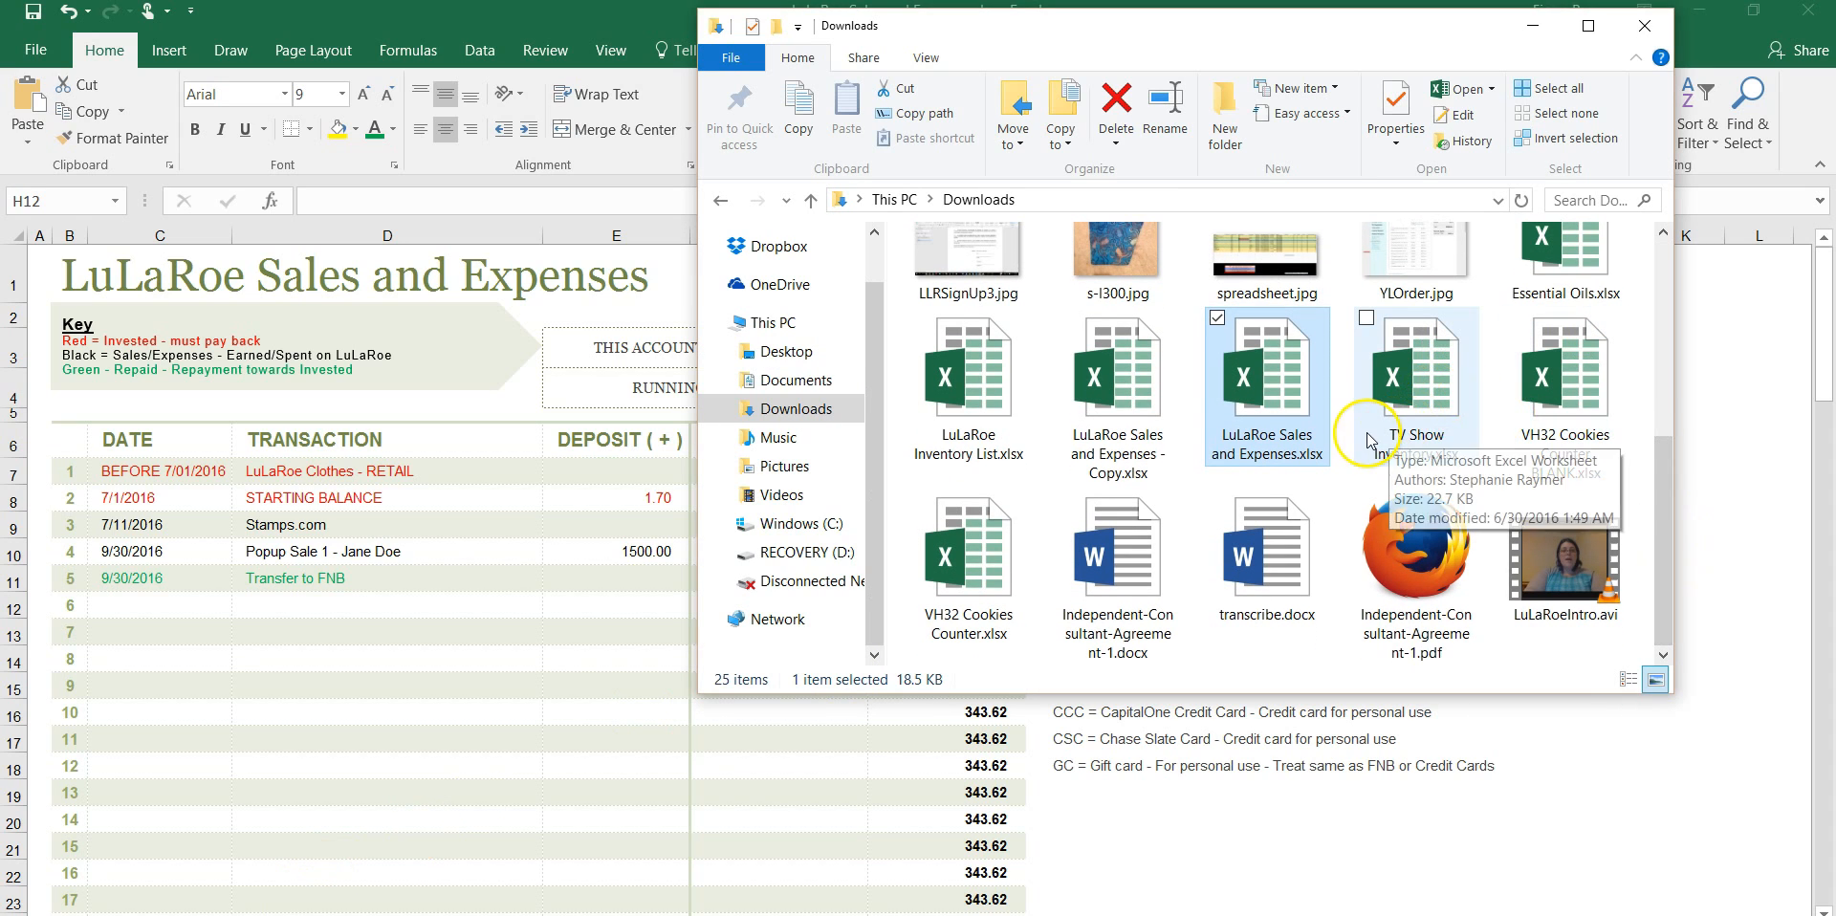
{"action": "double_click", "coordinate": [1114, 409]}
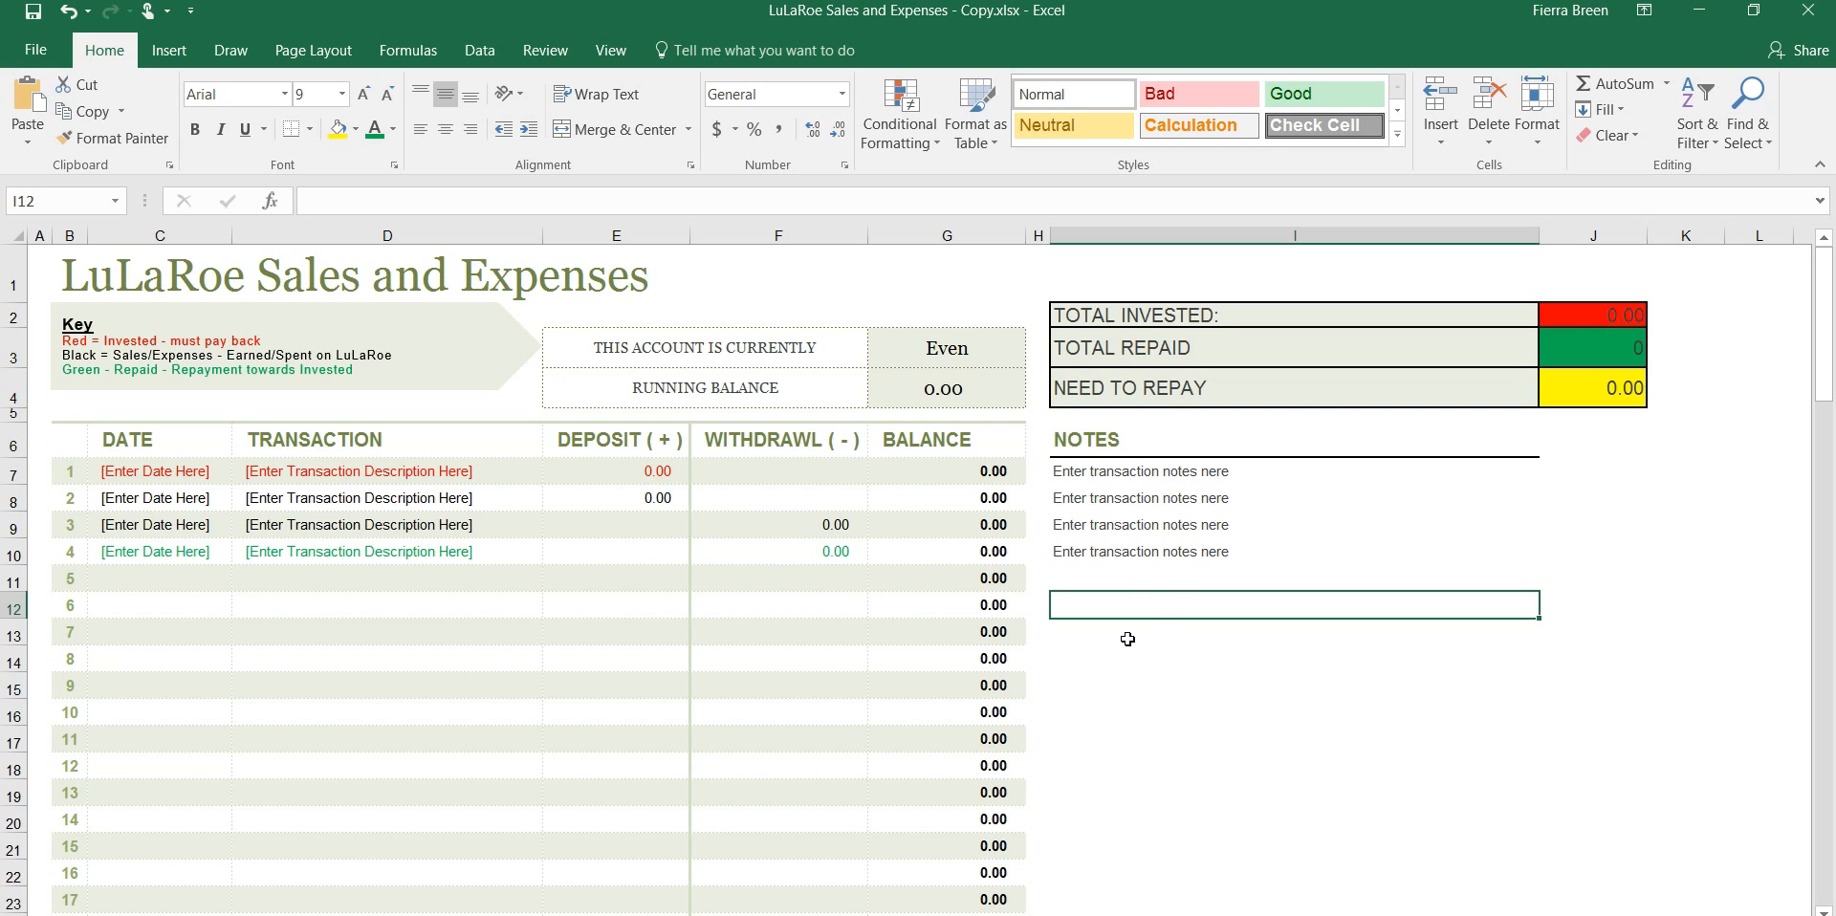
Change the Total Invested formula in J2 of the blank copy to =SUM(200,0)
{"action": "left_click", "coordinate": [1582, 317]}
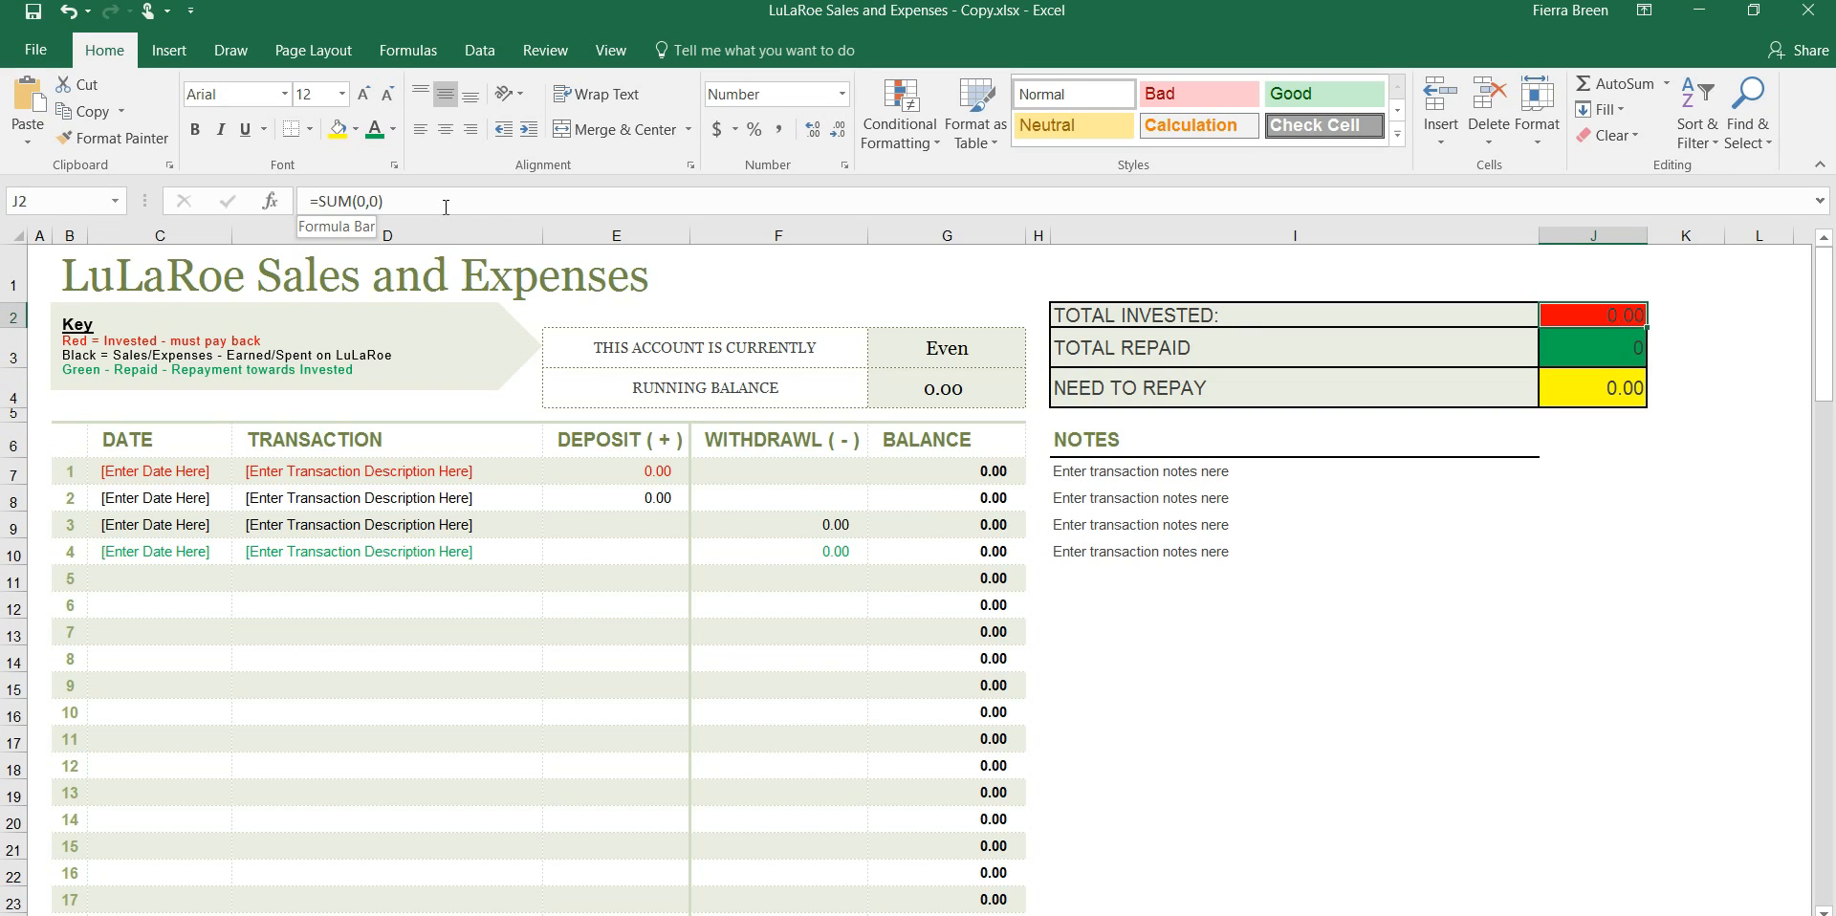
{"action": "left_click", "coordinate": [363, 201]}
{"action": "key", "text": "BackSpace"}
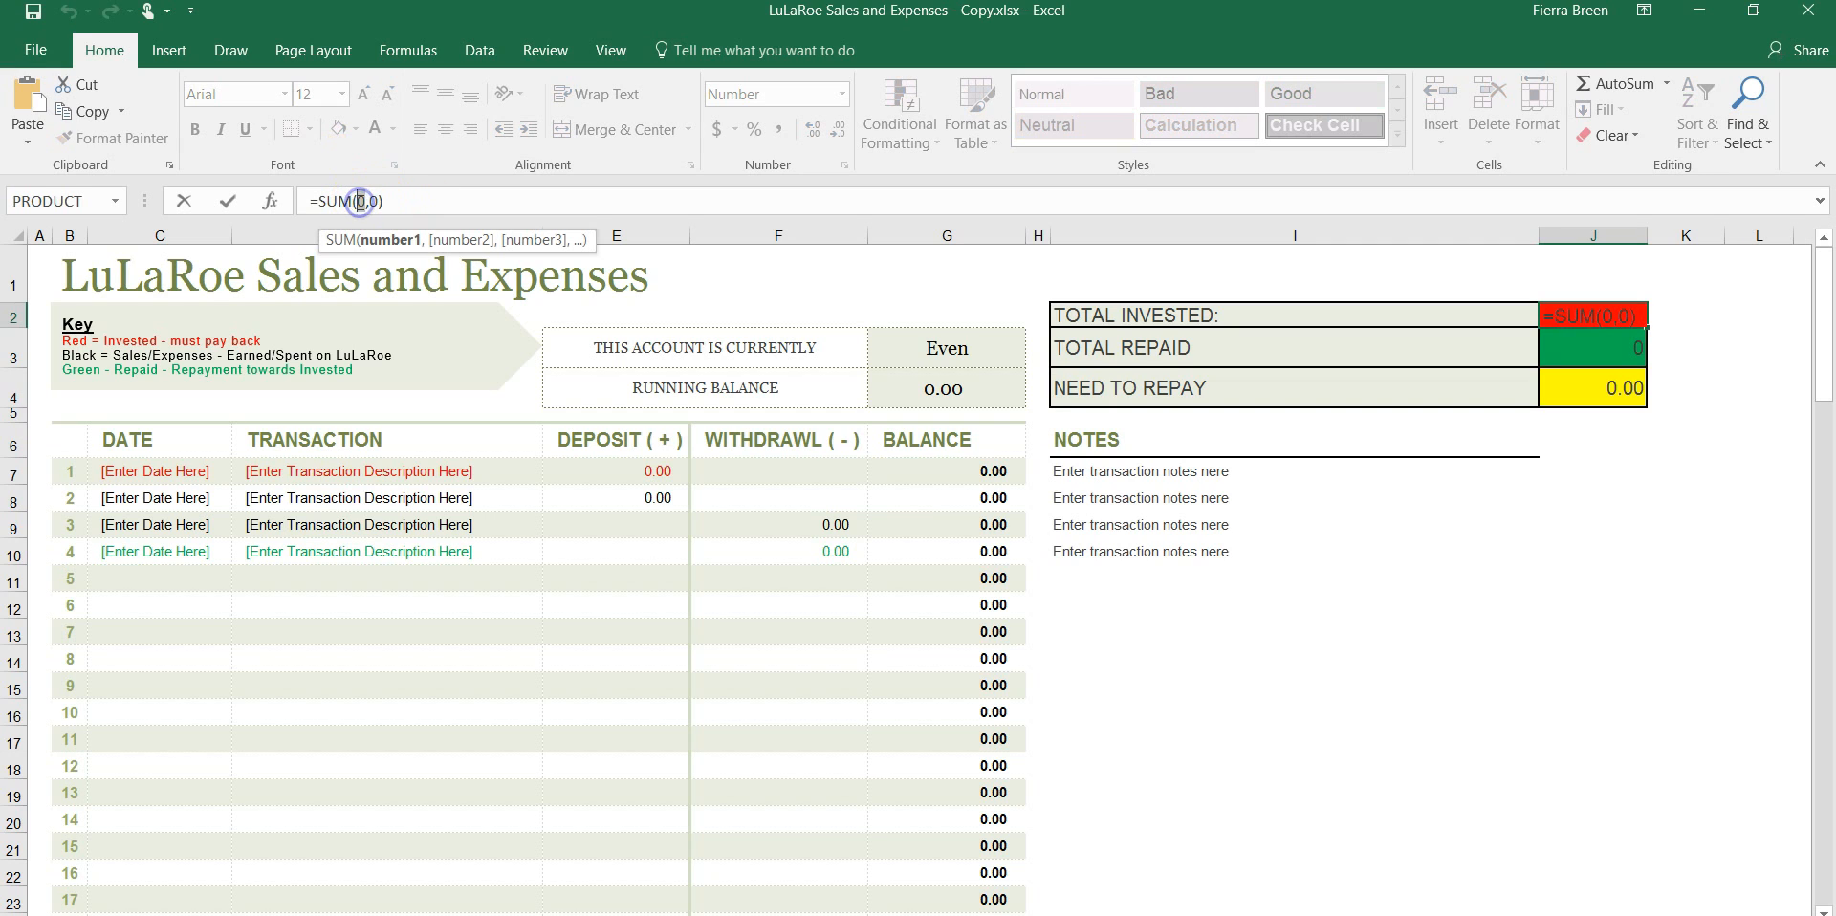
{"action": "type", "text": "200"}
{"action": "key", "text": "Tab"}
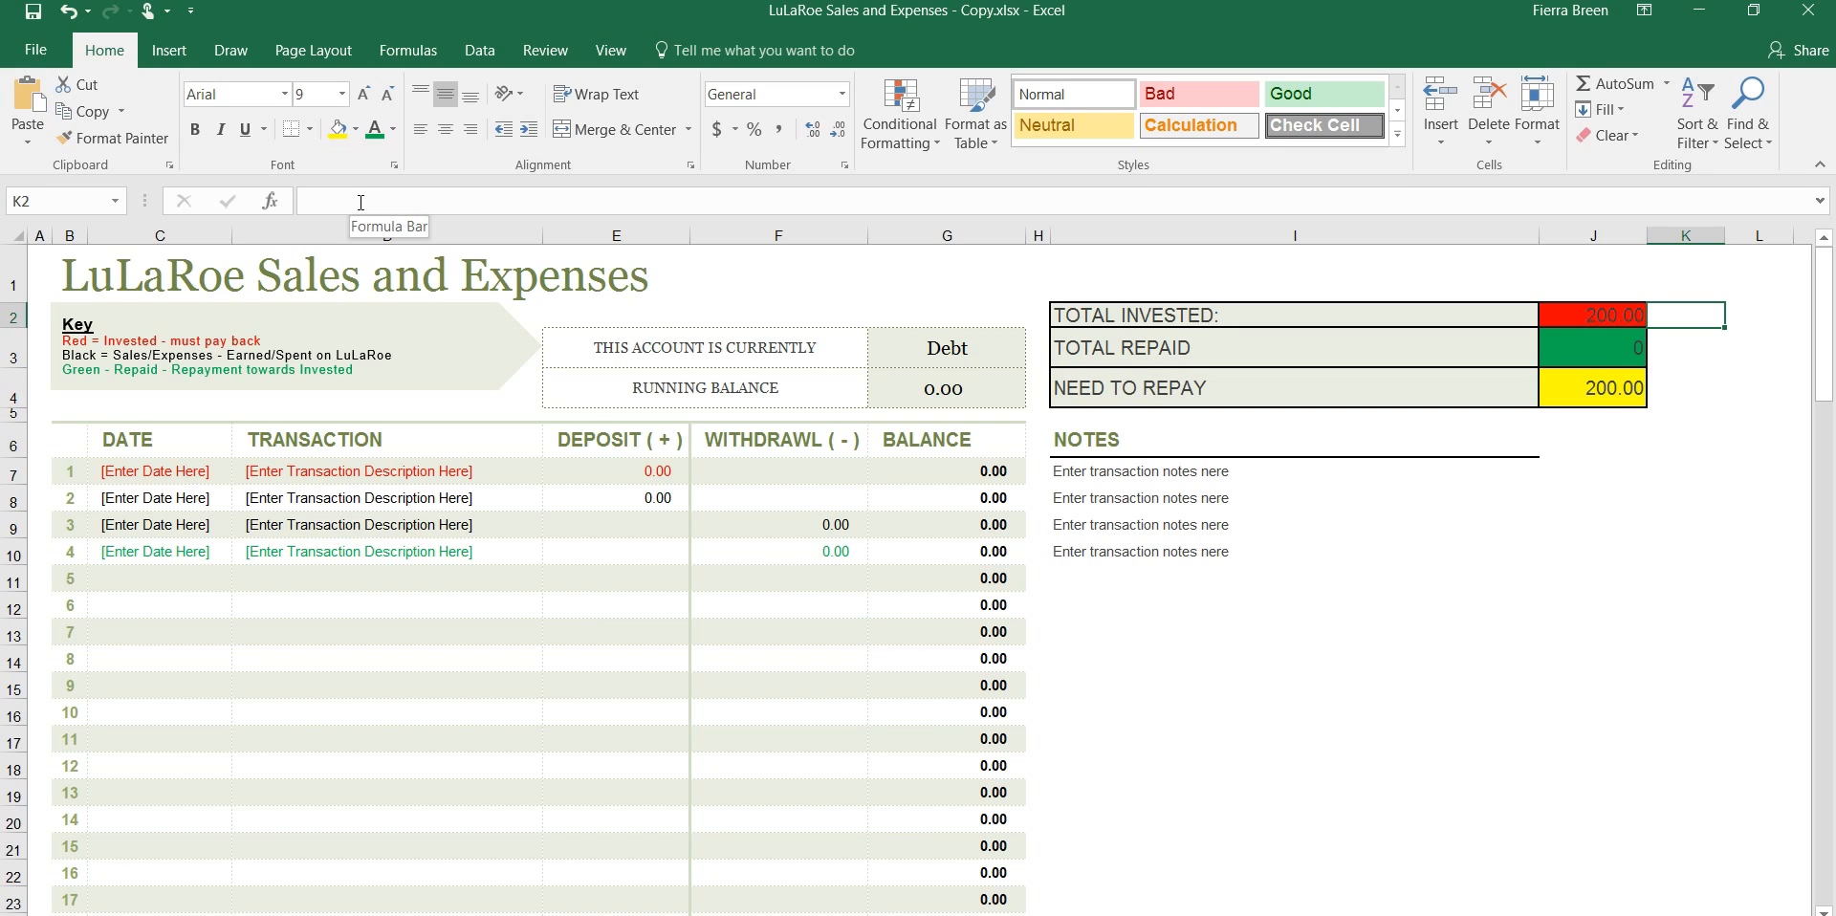
Check the Total Invested formula in J2 and close the copy workbook to return to LuLaRoe Sales and Expenses.xlsx
{"action": "left_click", "coordinate": [1625, 319]}
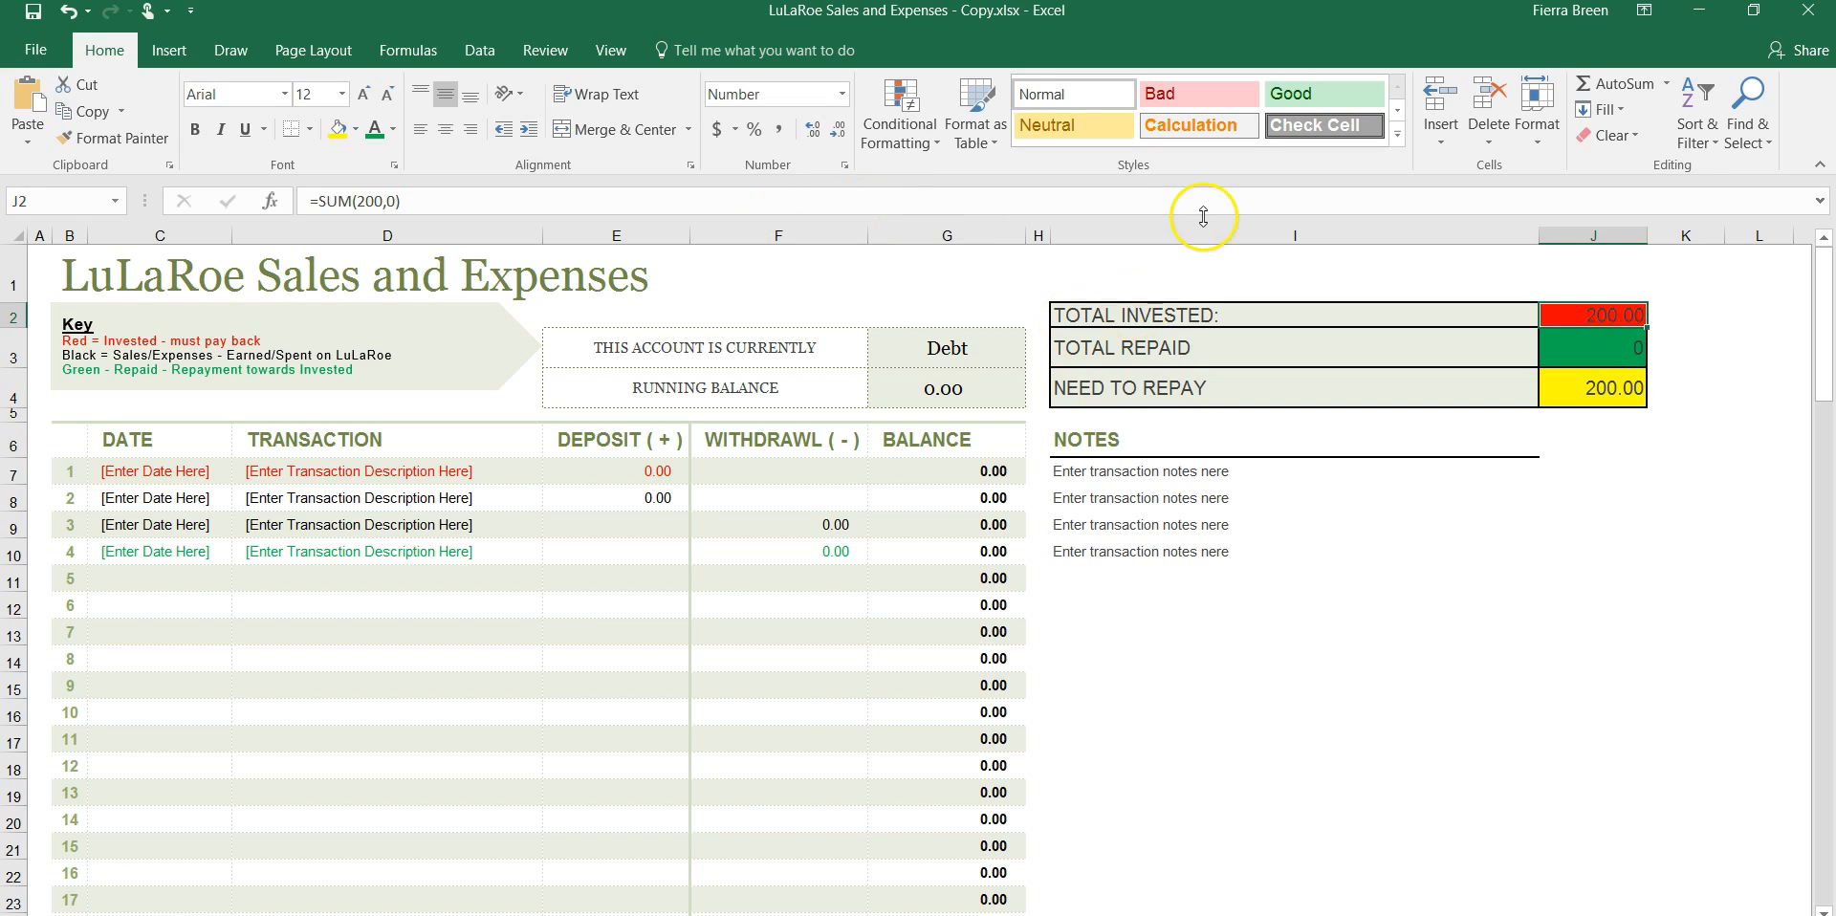
{"action": "left_click", "coordinate": [1808, 10]}
{"action": "left_click", "coordinate": [920, 526]}
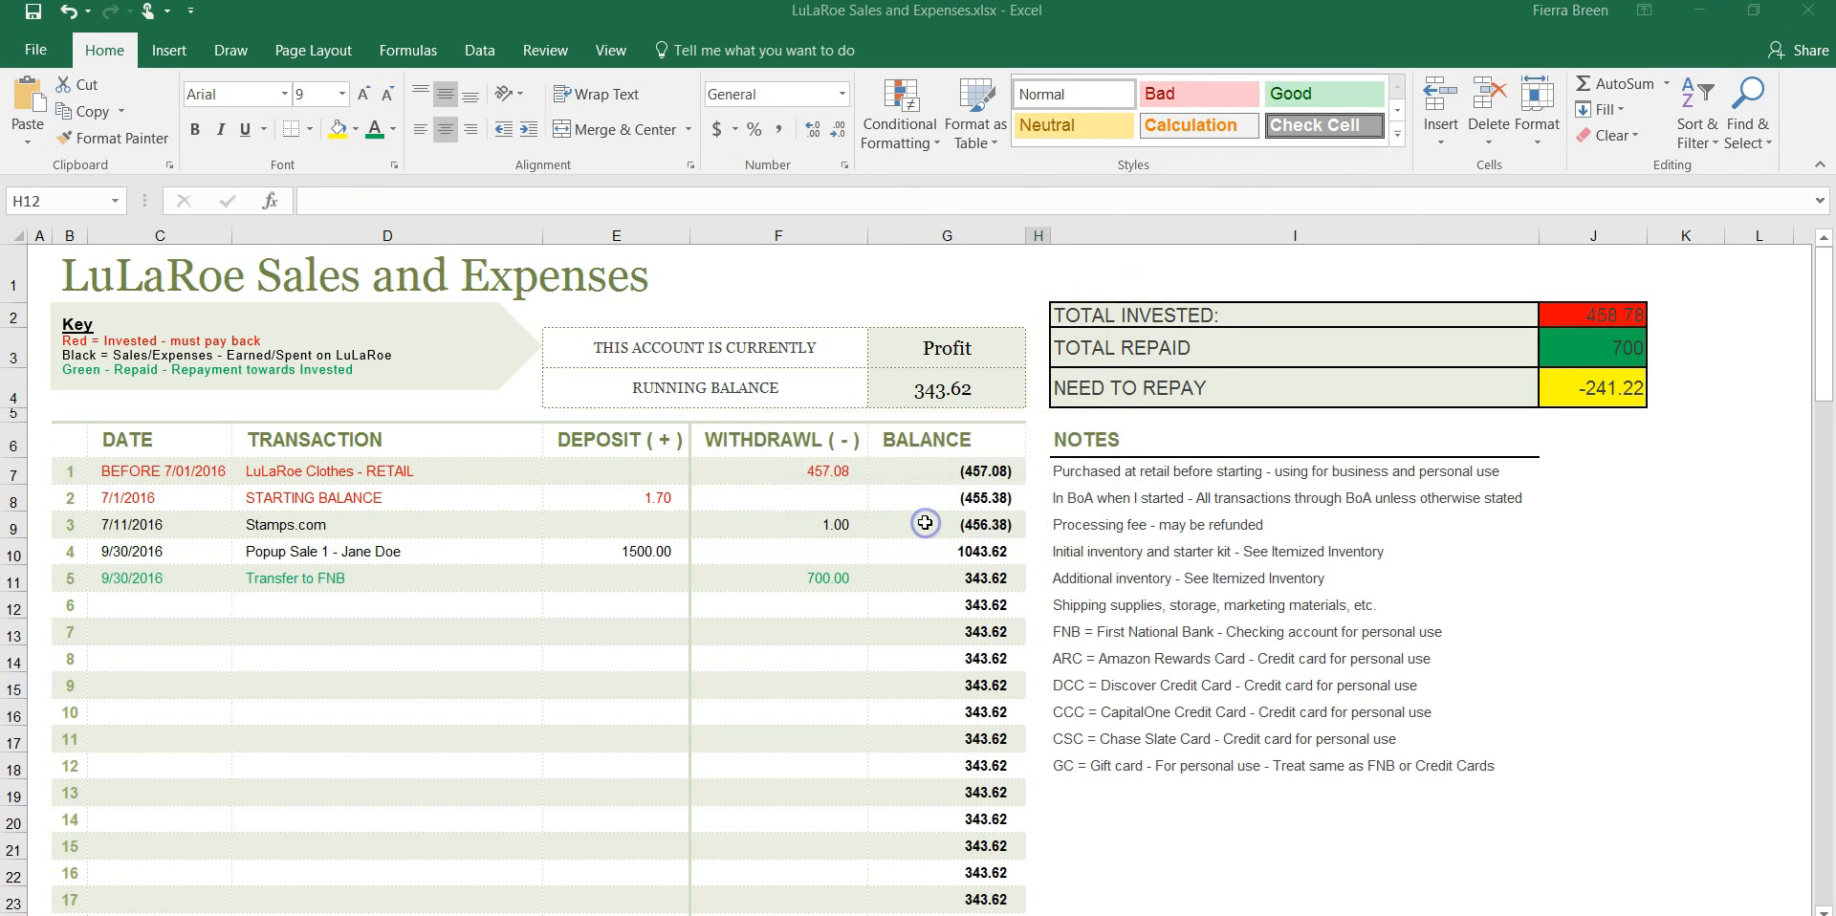